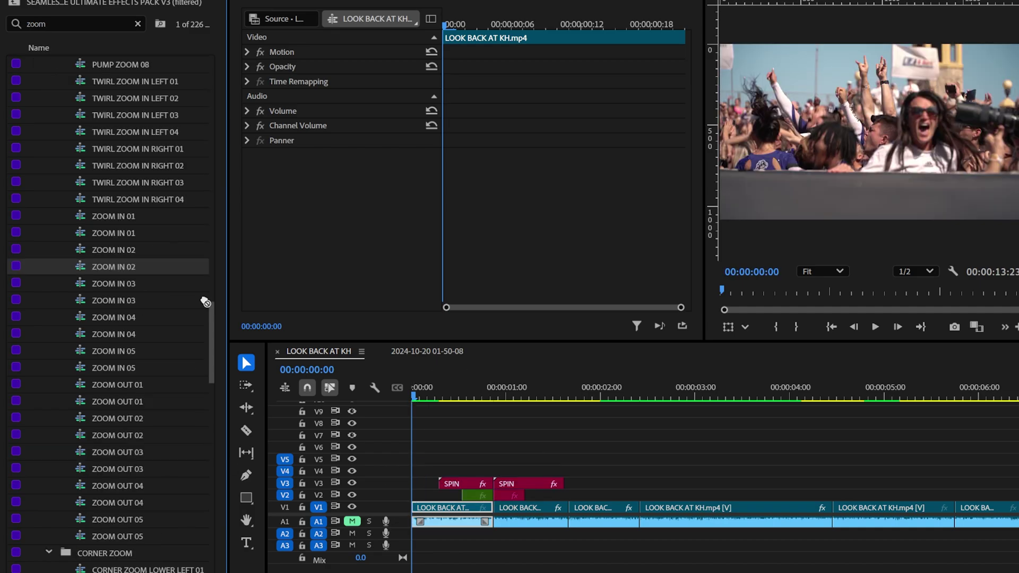
Drop the pack's transition presets onto the cuts between clips.
left_click_drag(114, 265, 653, 443)
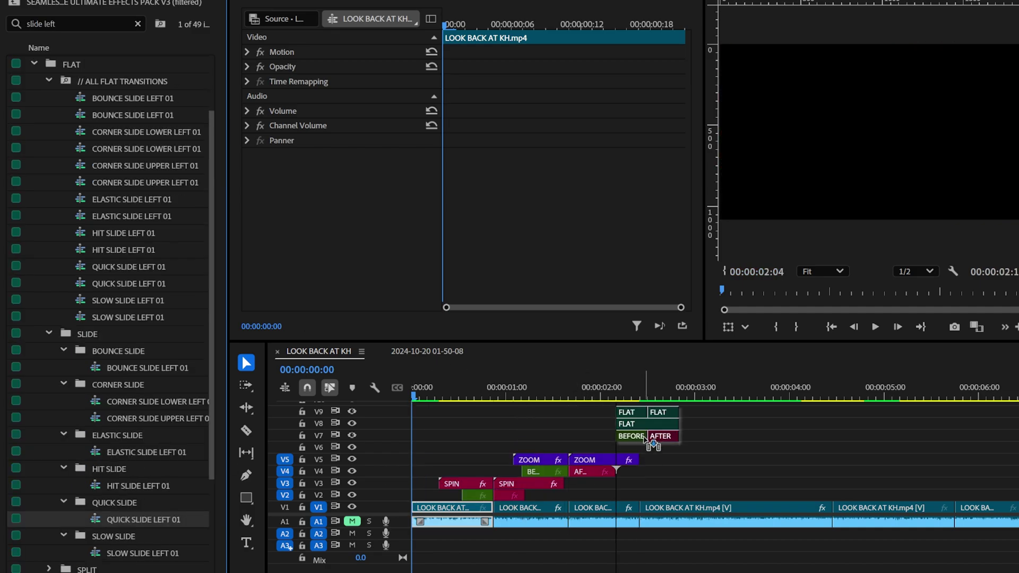
left_click_drag(674, 436, 685, 490)
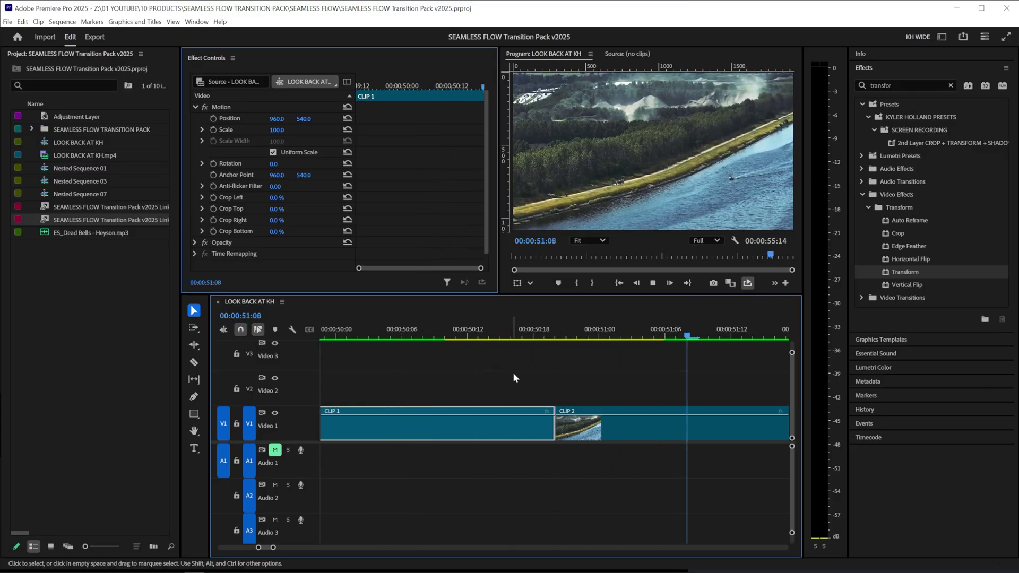
Split CLIP 1 and CLIP 2 ten frames either side of their cut.
key("Up")
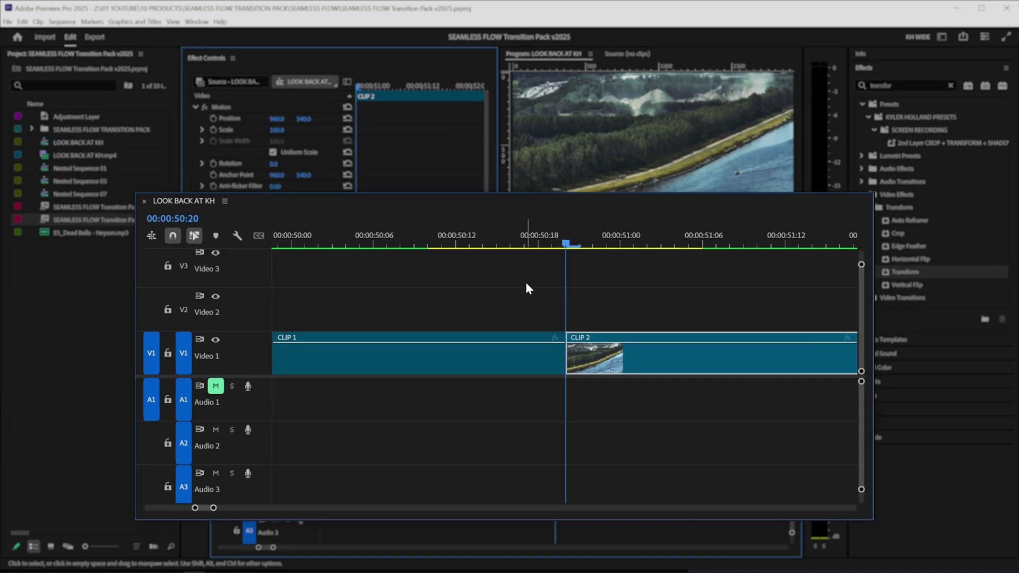
key("shift+minus")
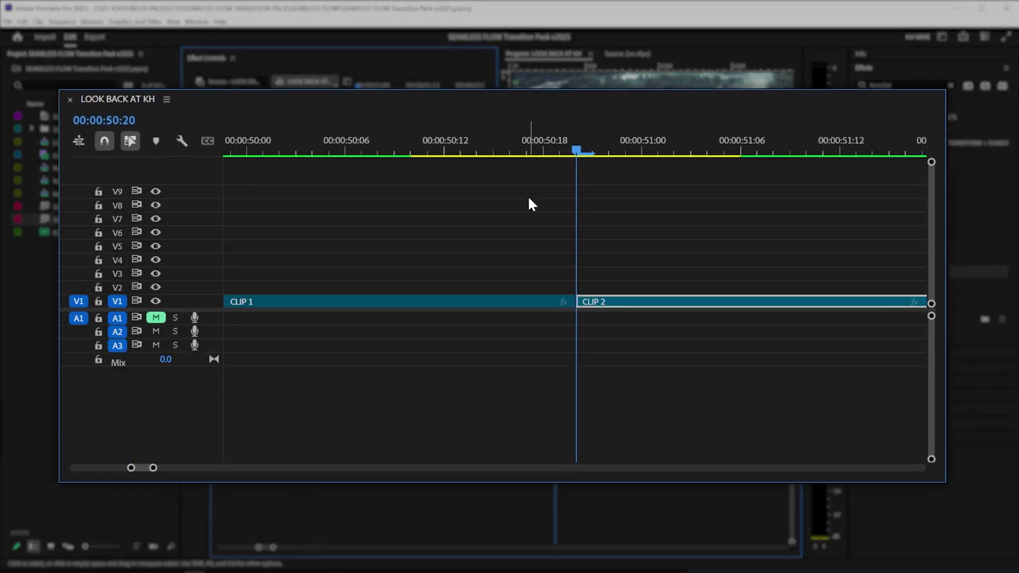
key("shift+equal")
key("minus")
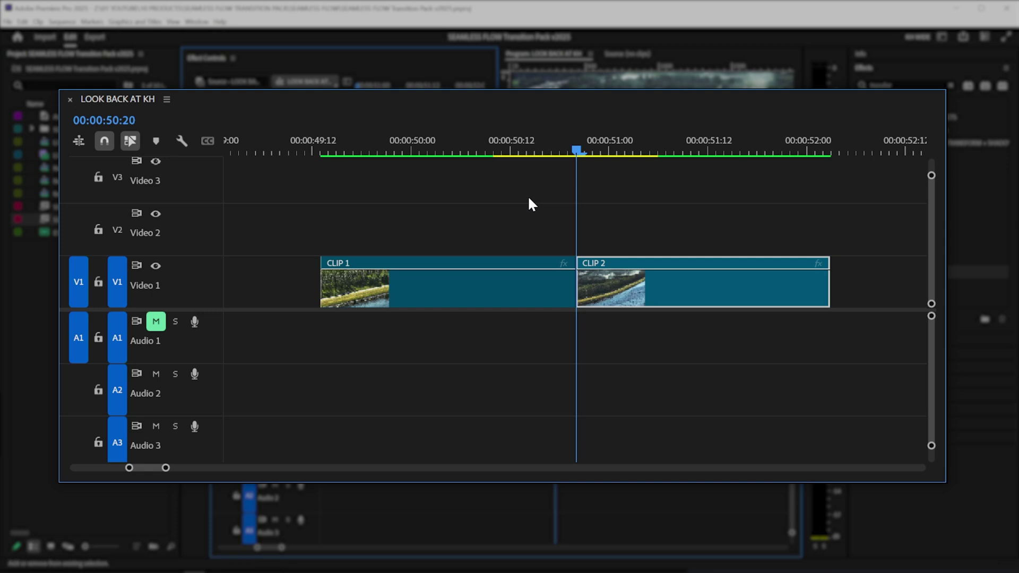
key("shift+Left")
key("shift+Left")
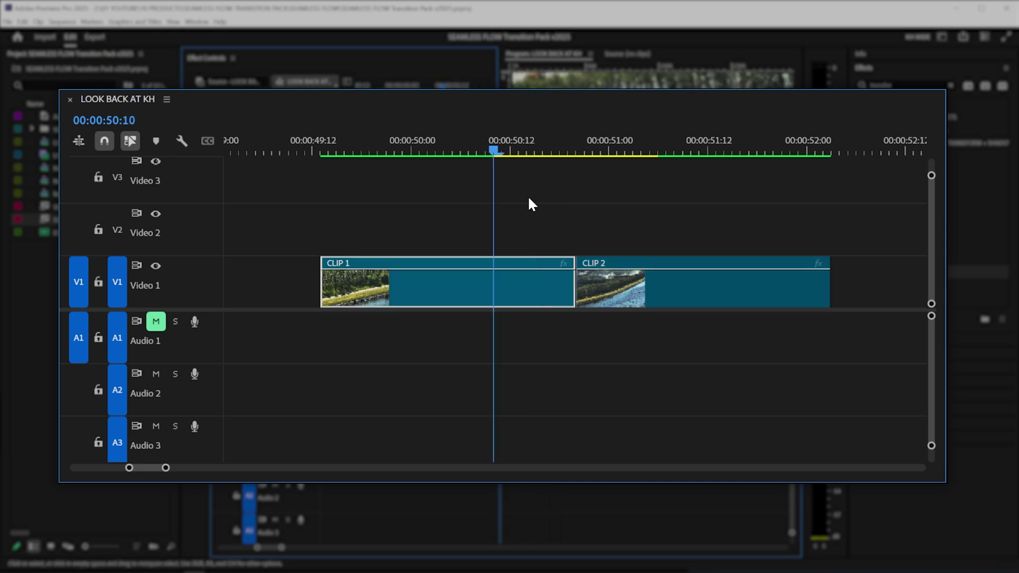
key("c")
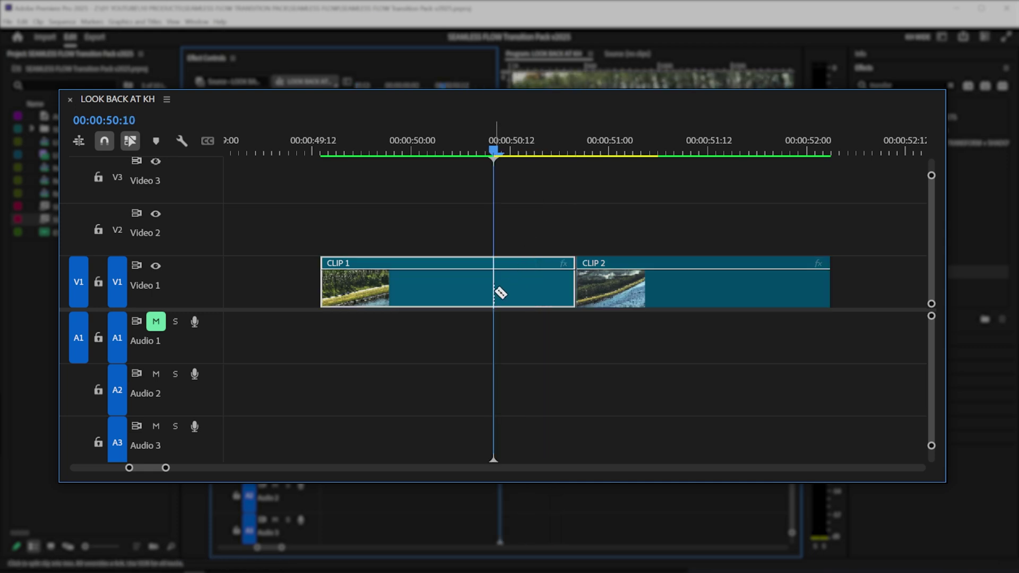
left_click(494, 293)
key("shift+Right")
key("shift+Right")
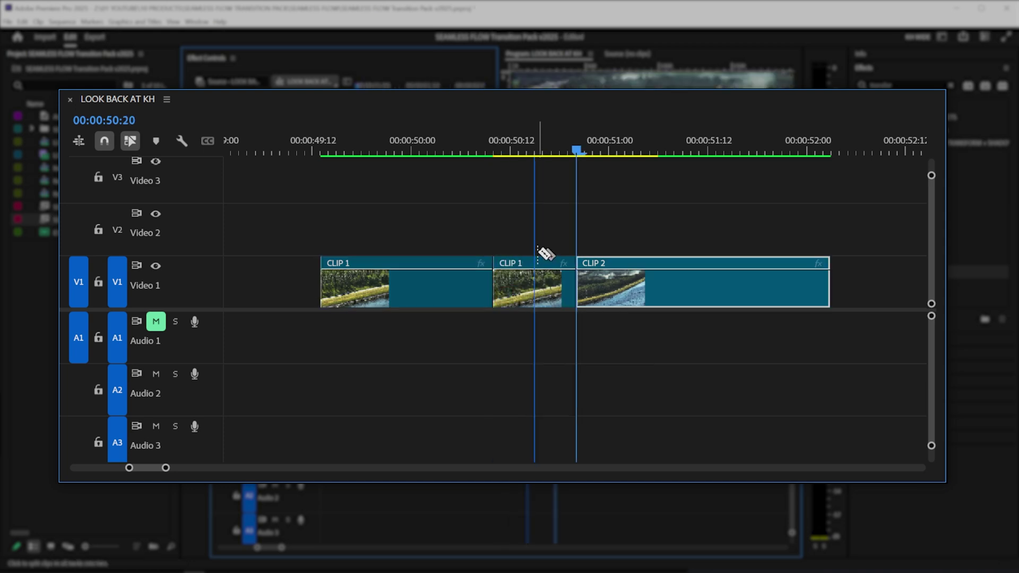
key("shift+Right")
key("shift+Right")
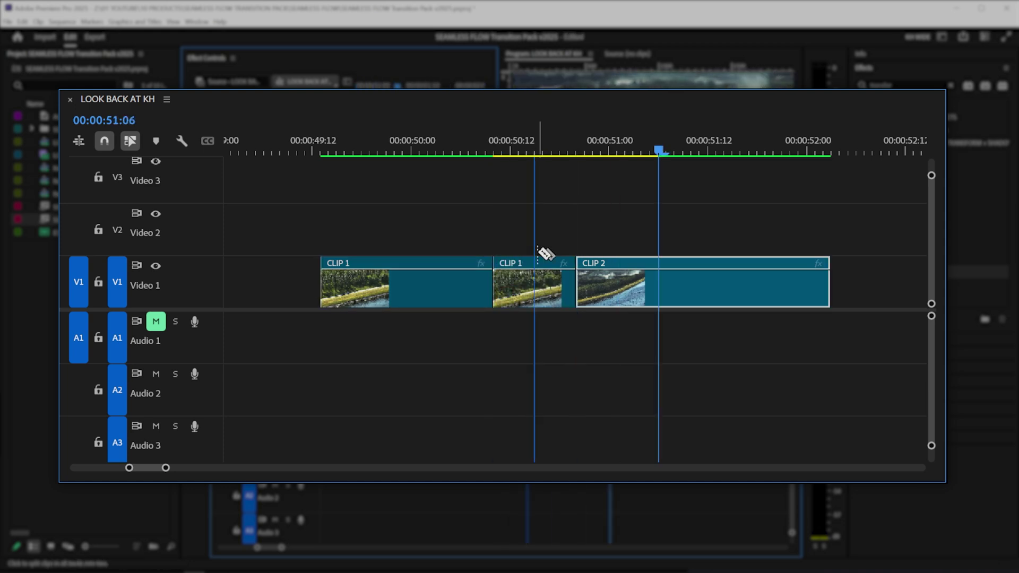
key("ctrl+k")
key("v")
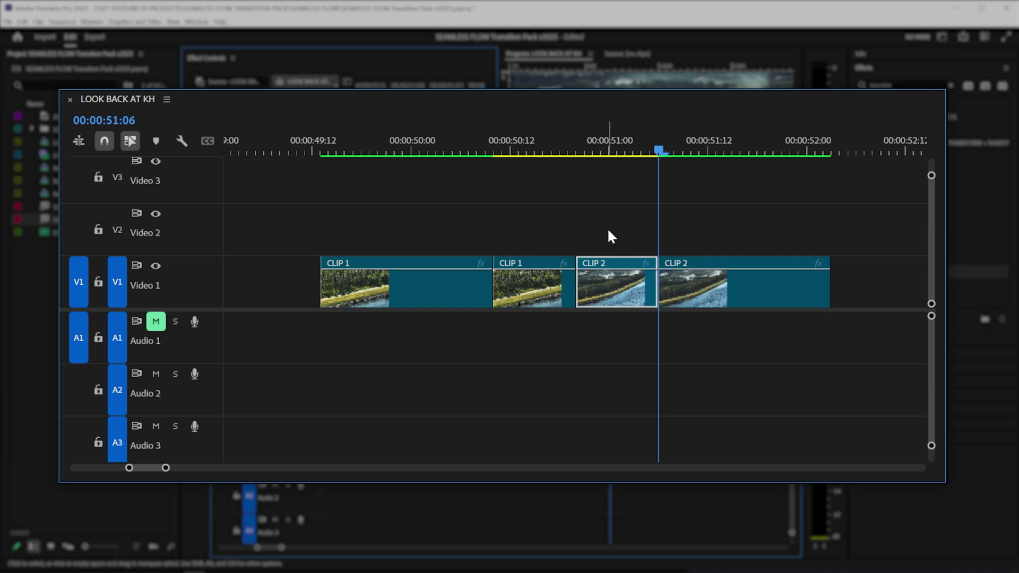
Nest the two short pieces around the cut into Nested Sequence 09.
left_click_drag(610, 233, 531, 258)
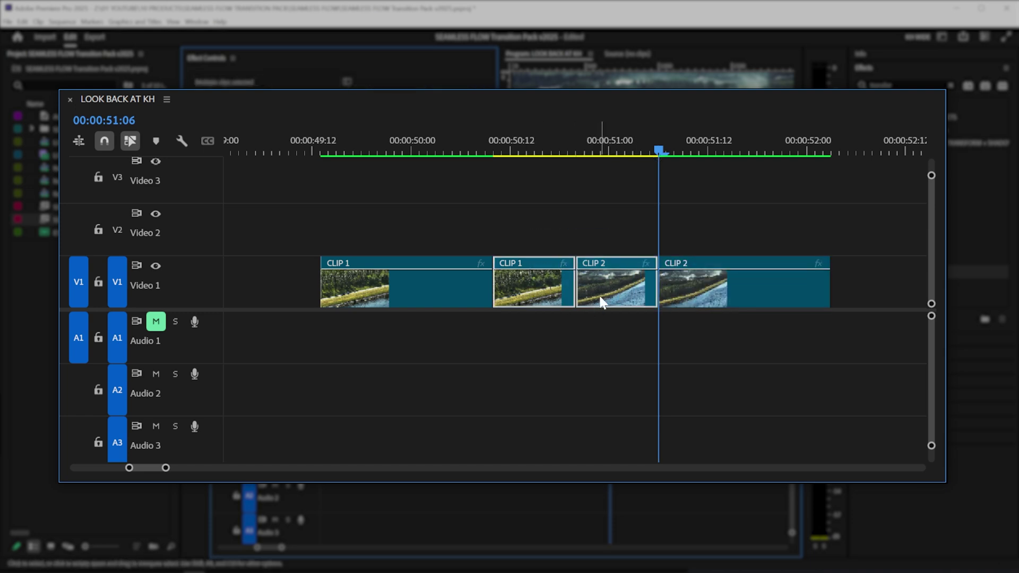
right_click(603, 303)
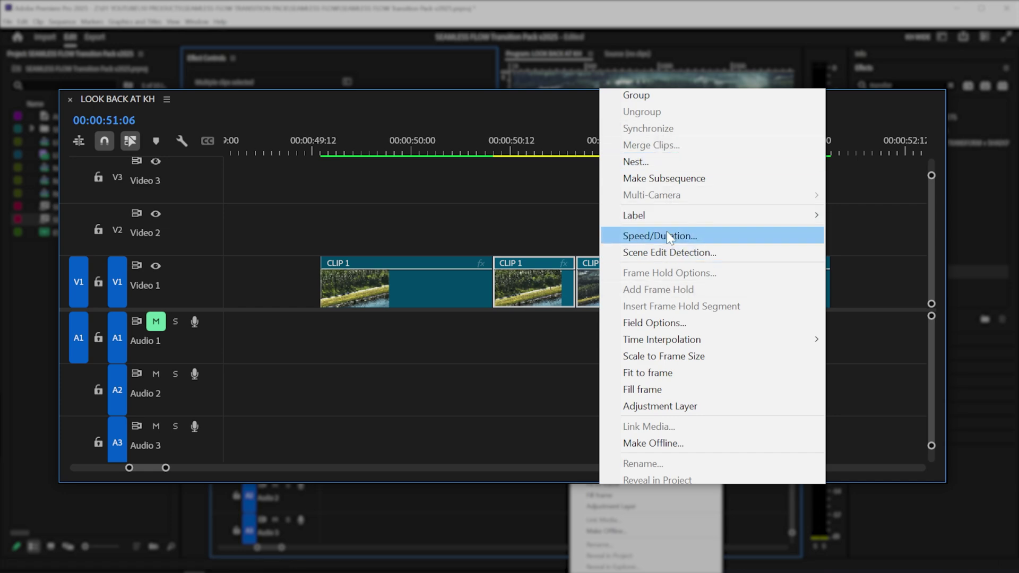
left_click(637, 161)
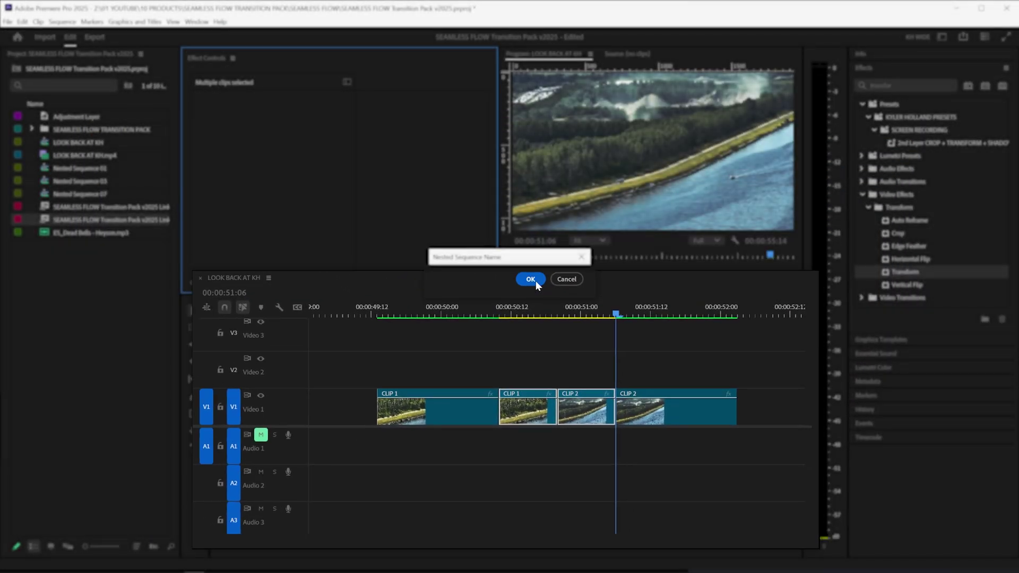
left_click(532, 234)
left_click_drag(528, 336, 562, 336)
right_click(550, 430)
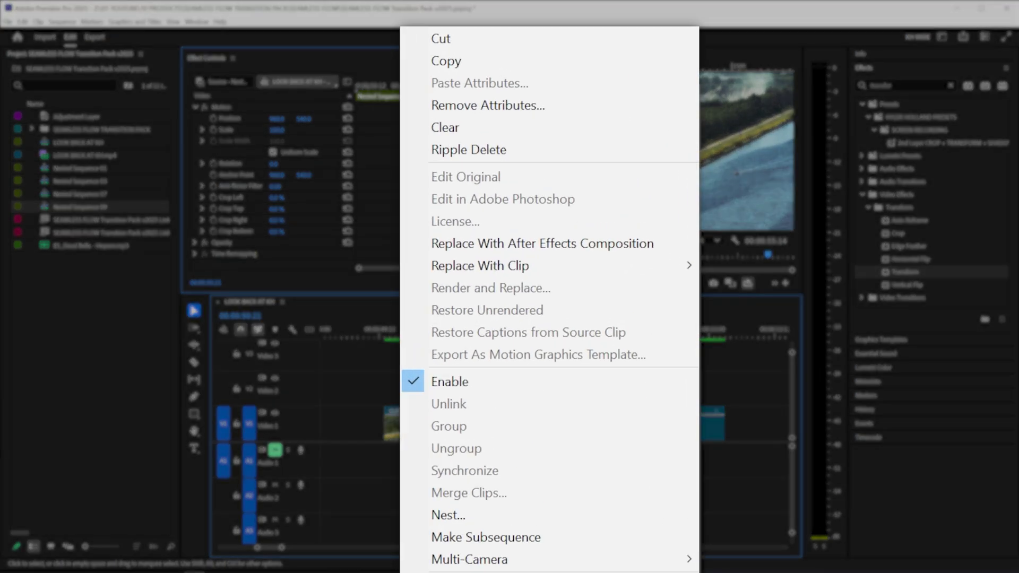
Replace the nest with an After Effects composition and scale its layer to 50%.
left_click(537, 243)
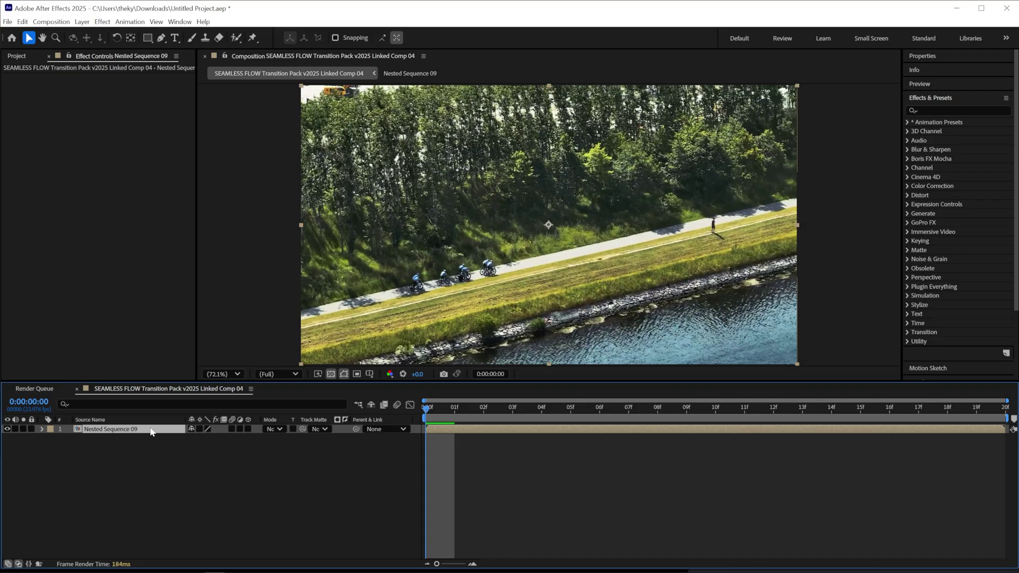
key("s")
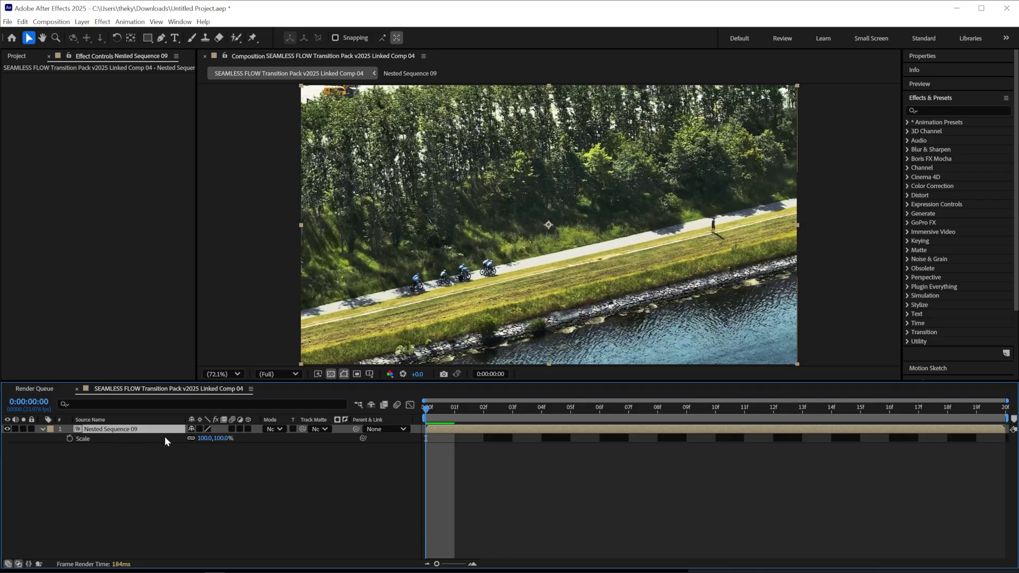
type("50")
key("Return")
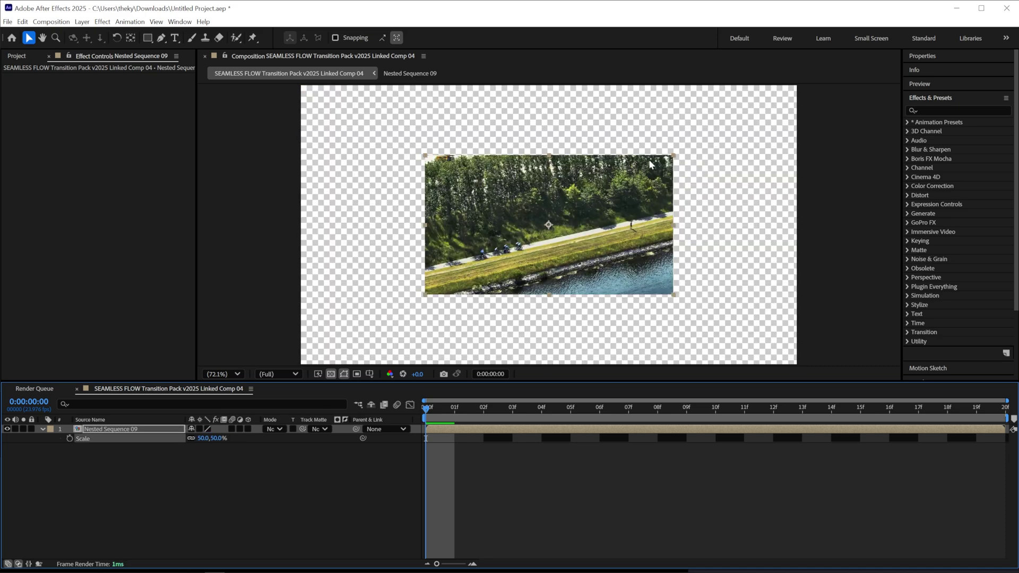
Apply CC RepeTile and set Expand Right, Left, Down and Up to 1000.
left_click(941, 109)
type("cc repe")
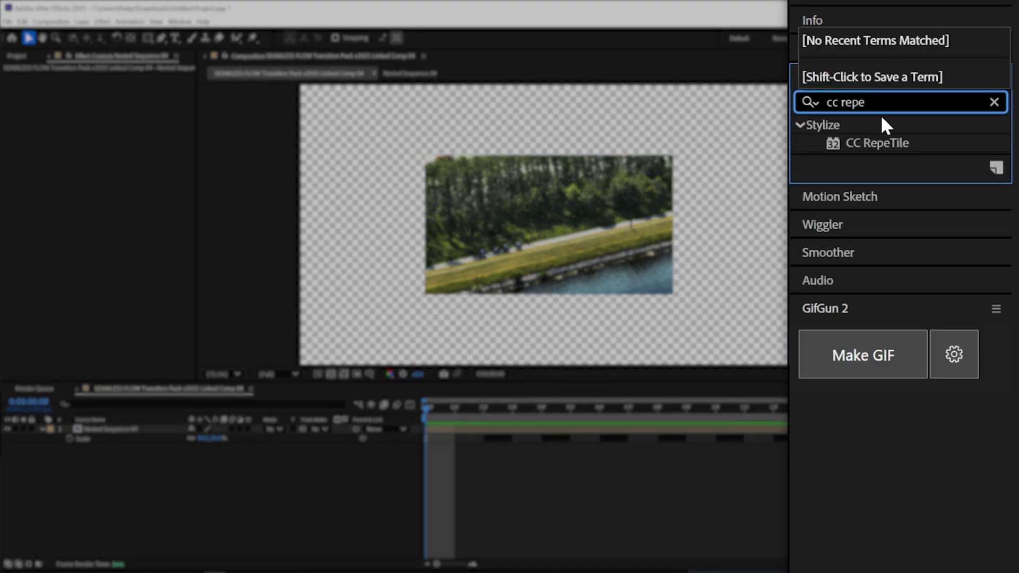
left_click_drag(877, 143, 436, 445)
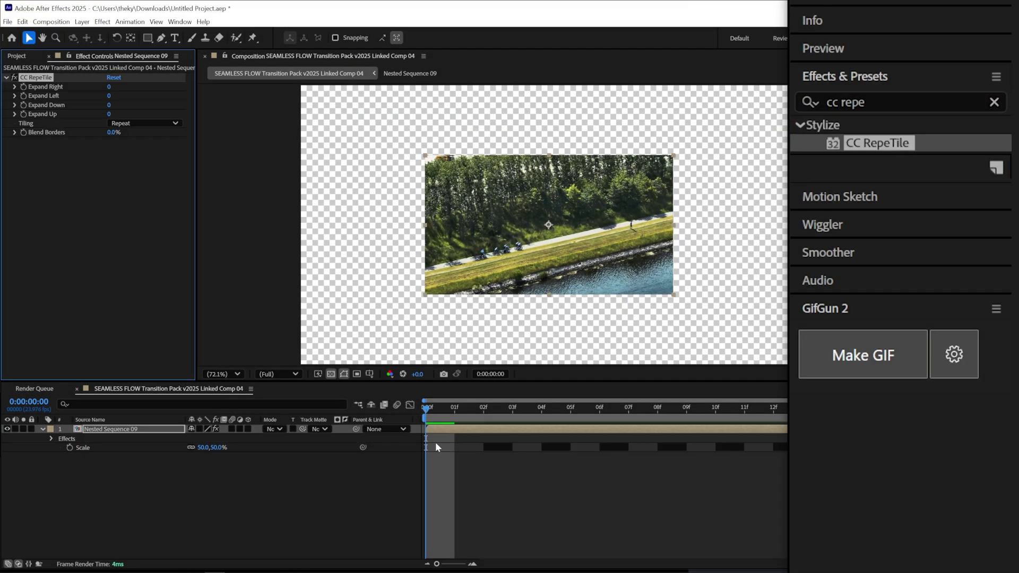
left_click(109, 86)
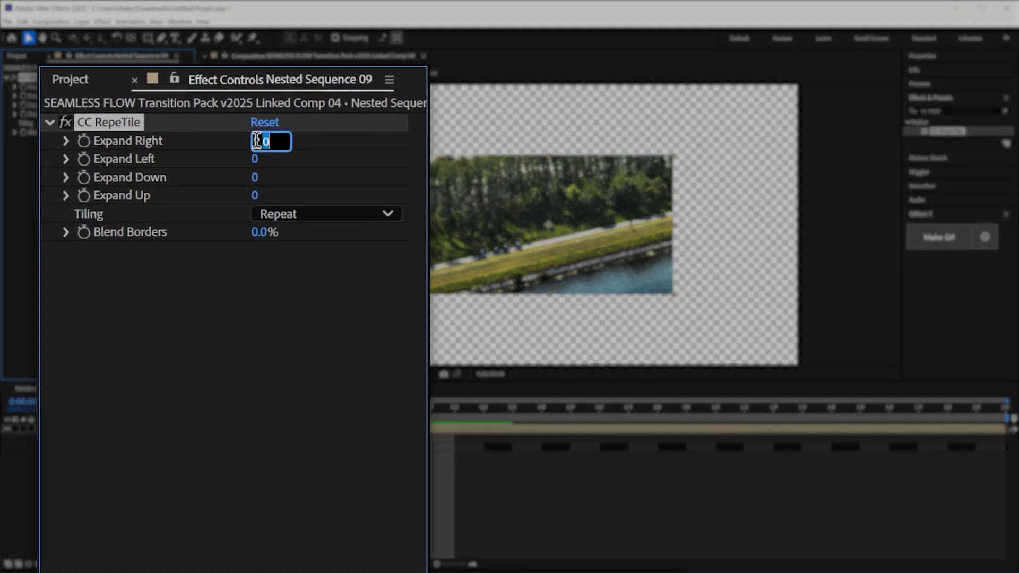
type("000")
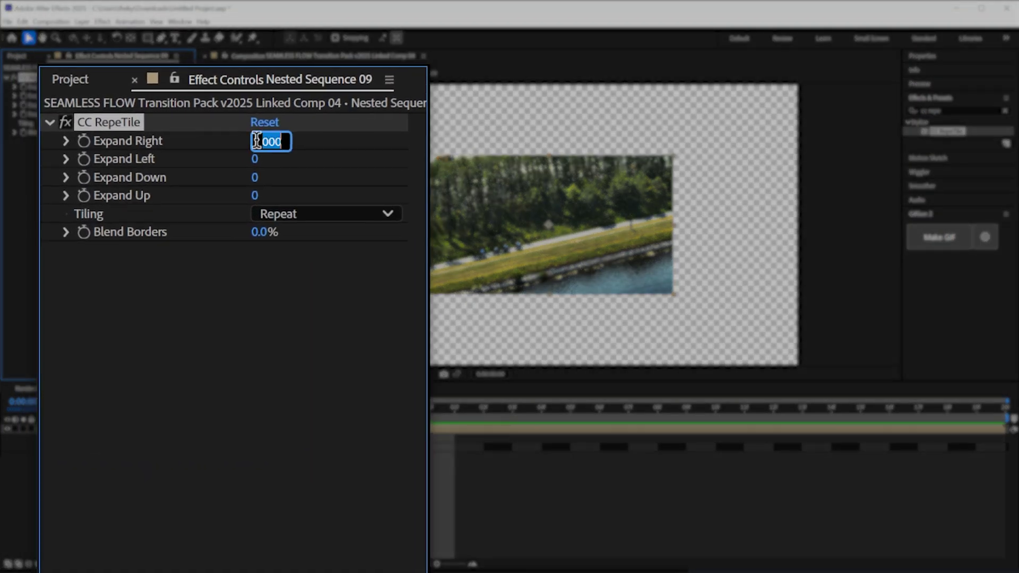
left_click(256, 159)
type("1000")
left_click(256, 177)
type("1000")
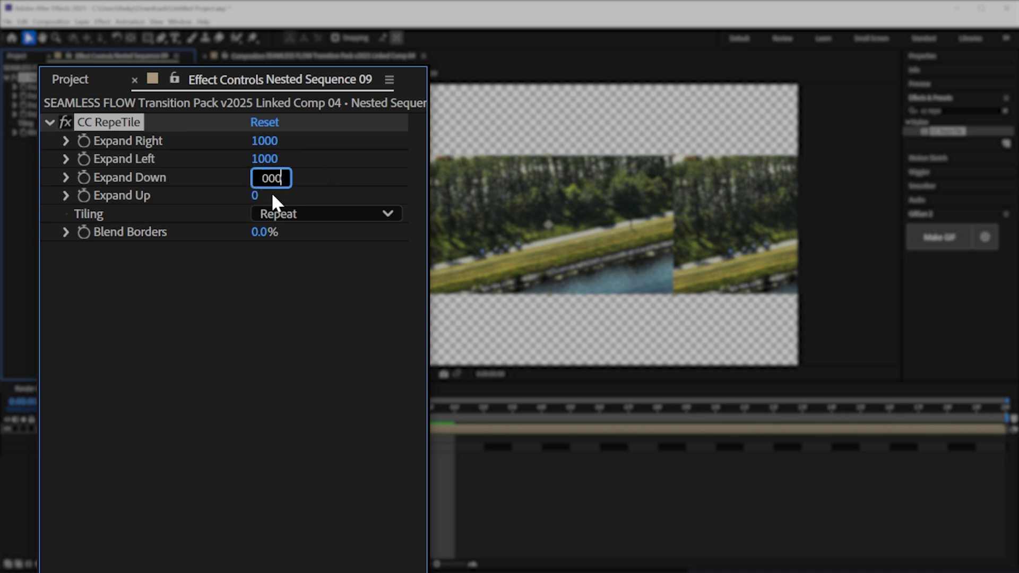
left_click(256, 195)
type("1000")
Set CC RepeTile tiling to Unfold and save the After Effects project.
left_click(339, 211)
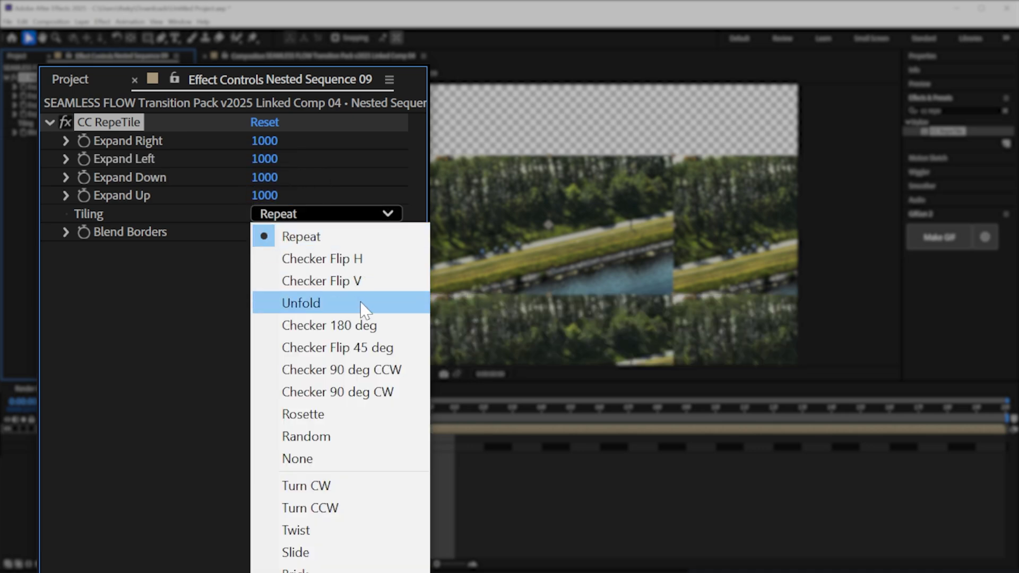
left_click(319, 303)
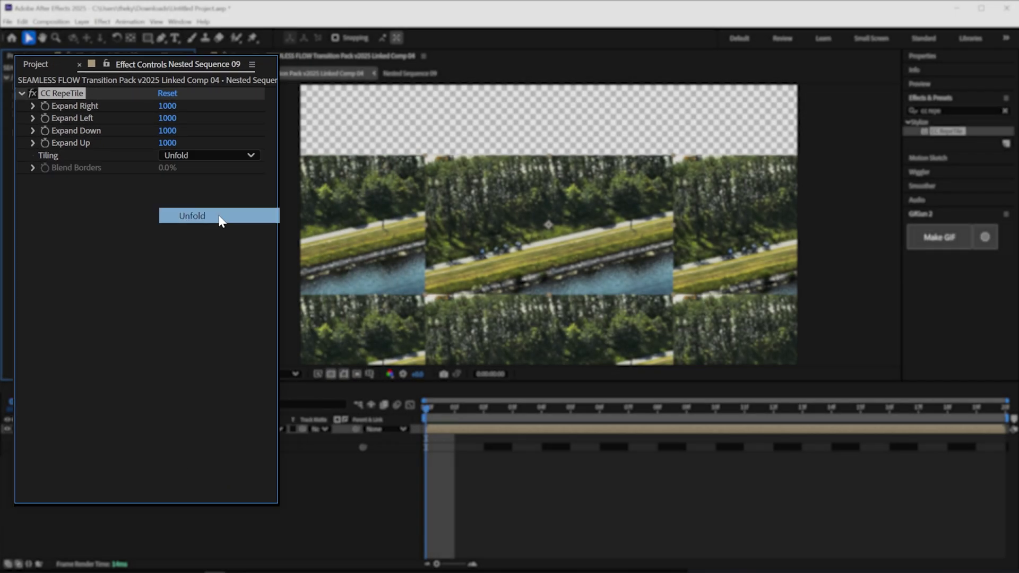
left_click(8, 21)
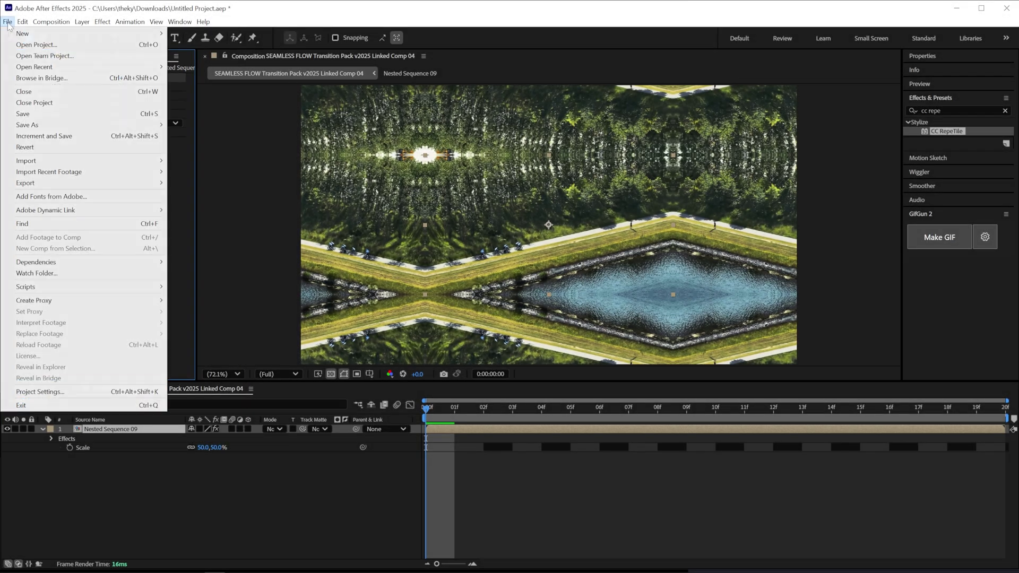
left_click(41, 114)
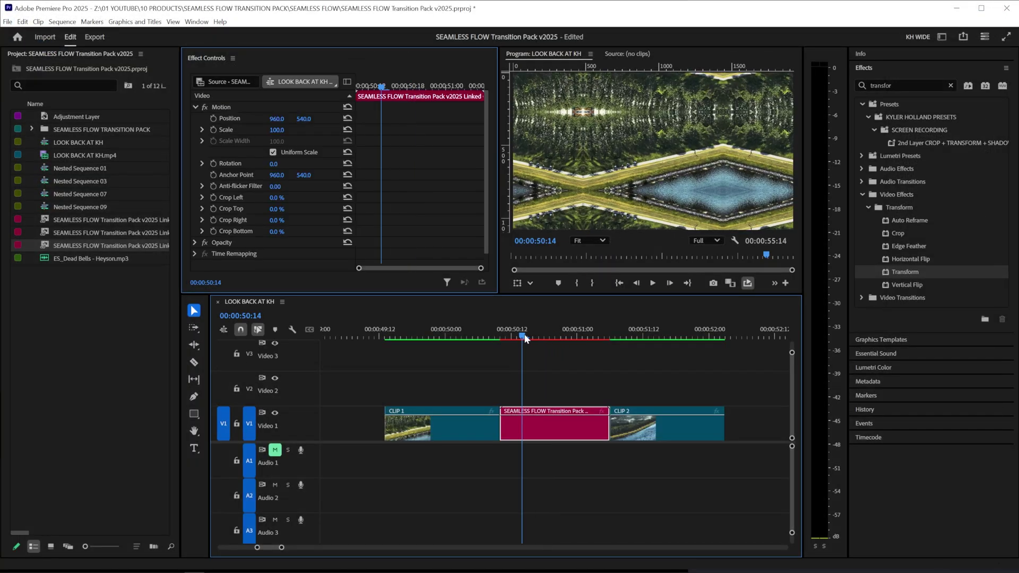
Apply a Transform effect to the pink linked comp clip with Scale 200.
left_click_drag(525, 339, 549, 339)
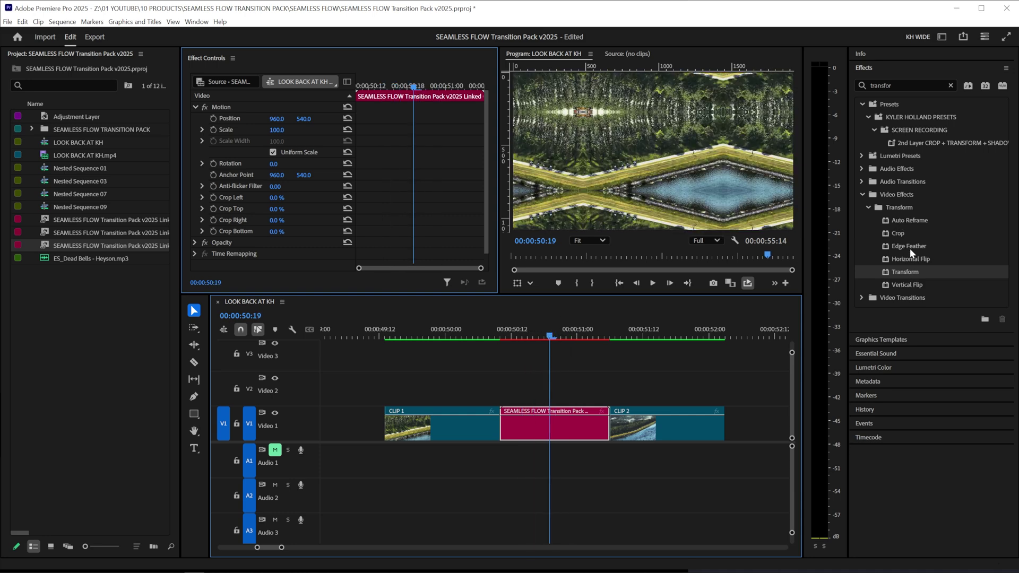
left_click(905, 272)
left_click_drag(614, 365, 542, 422)
scroll(398, 197, "down", 5)
scroll(398, 196, "down", 3)
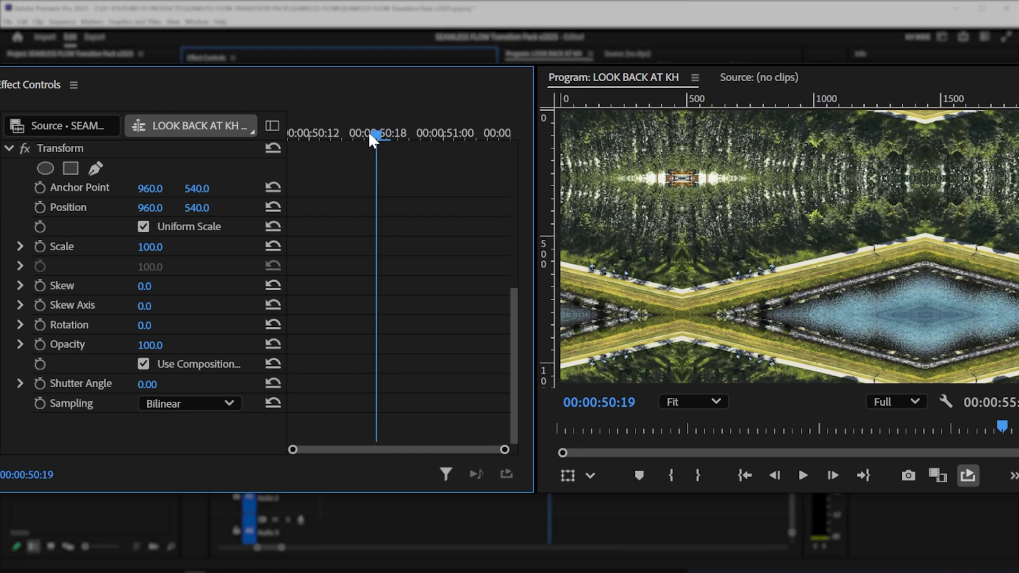
left_click_drag(412, 86, 342, 91)
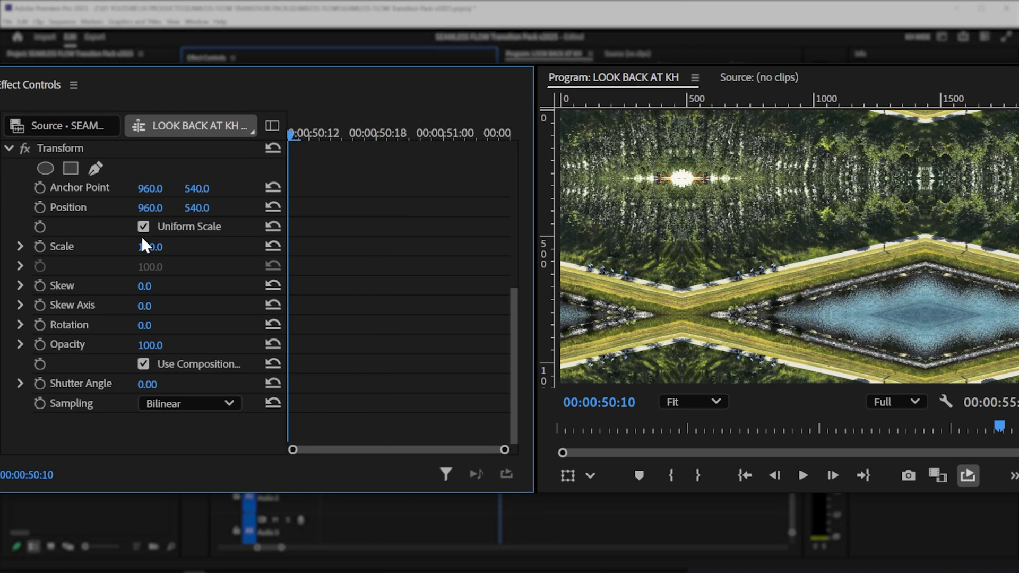
left_click(160, 246)
type("200")
key("Return")
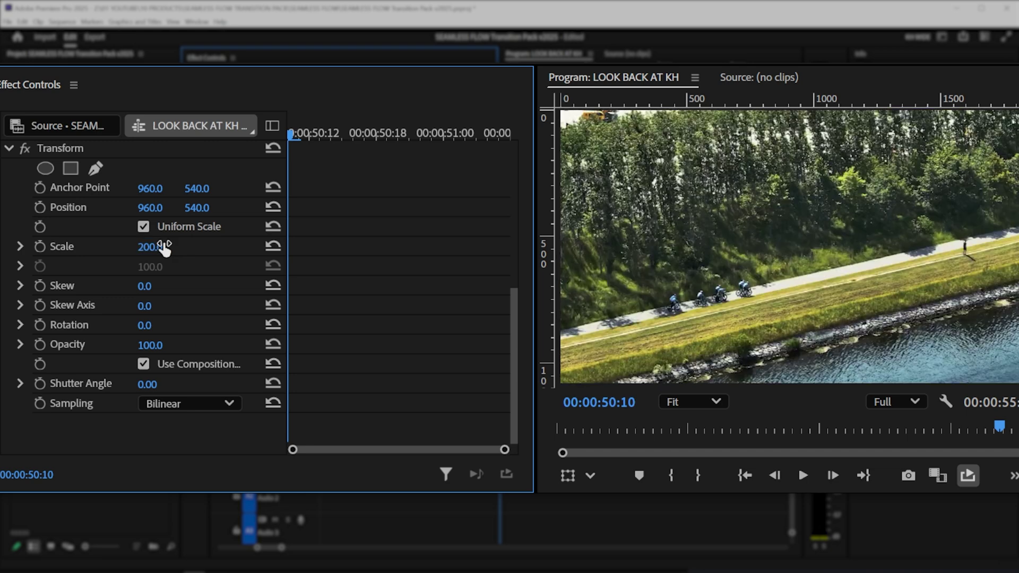
key("space")
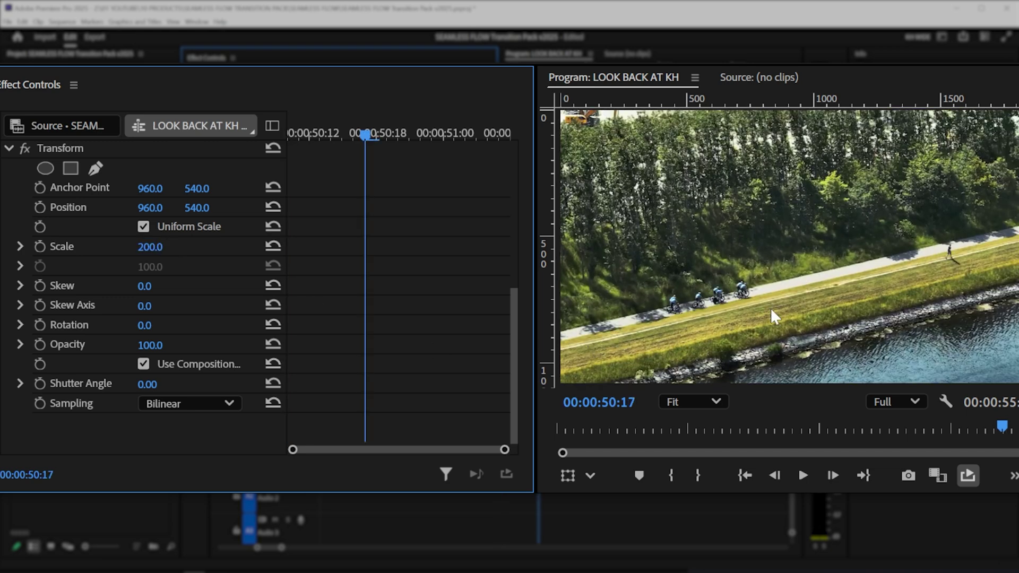
Keyframe Position to slide sideways at 50:19–50:20 and return to centre at the end.
left_click_drag(366, 135, 291, 136)
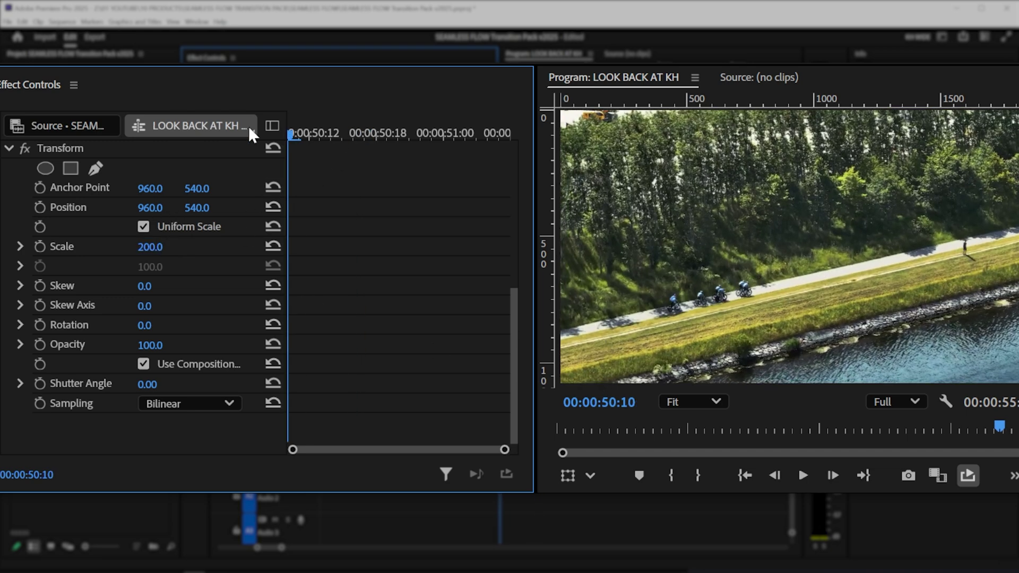
left_click(39, 207)
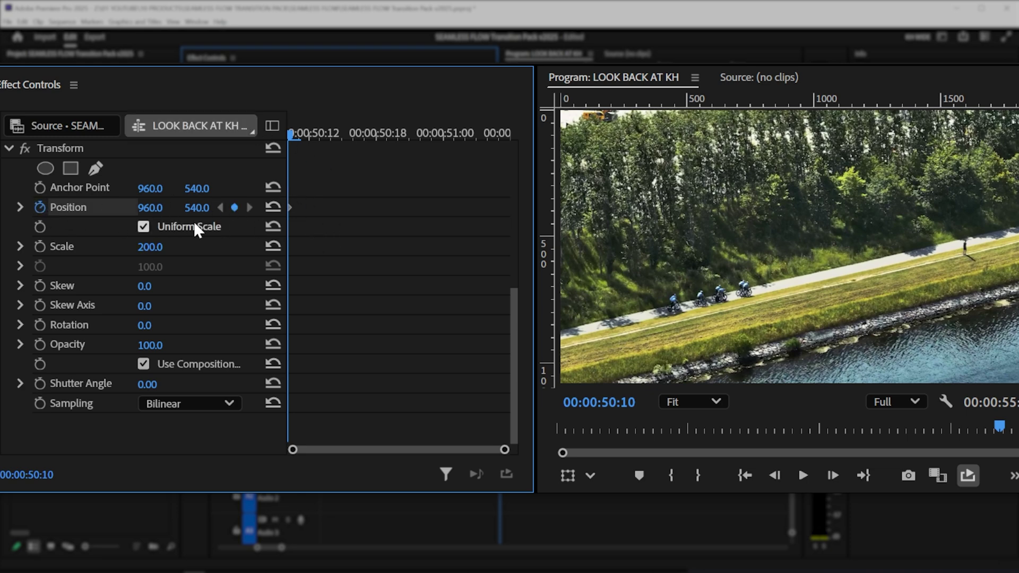
left_click_drag(330, 136, 388, 137)
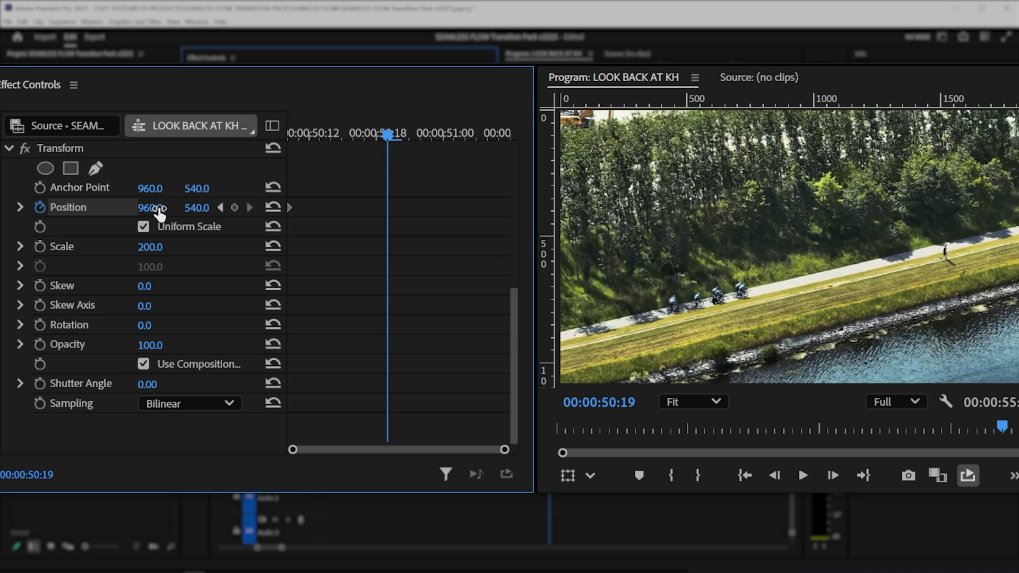
mouse_move(158, 208)
left_mouse_down()
mouse_move(191, 207)
mouse_move(21, 208)
mouse_move(159, 208)
left_mouse_up()
left_click_drag(391, 139, 404, 141)
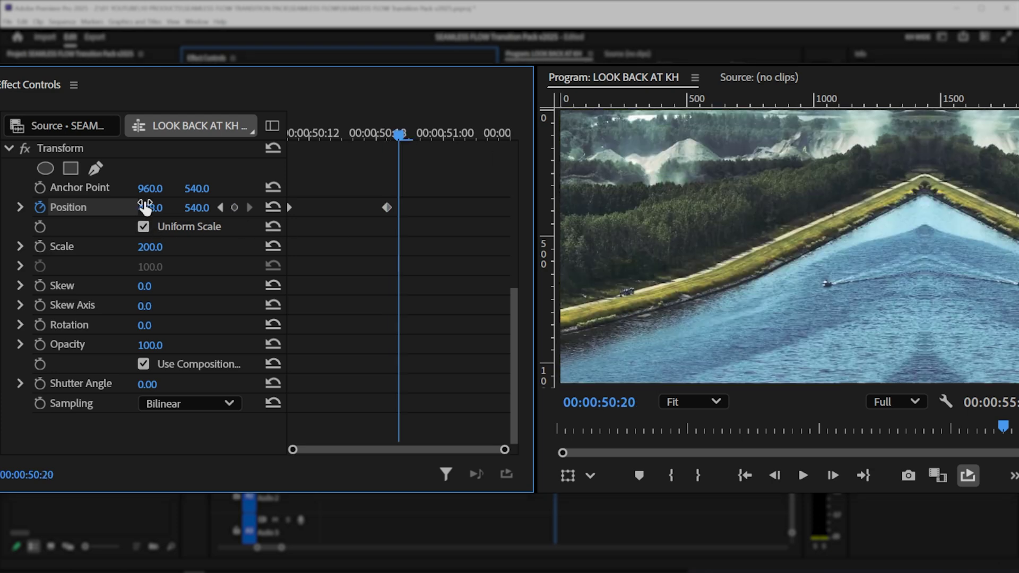
left_click_drag(145, 207, 380, 207)
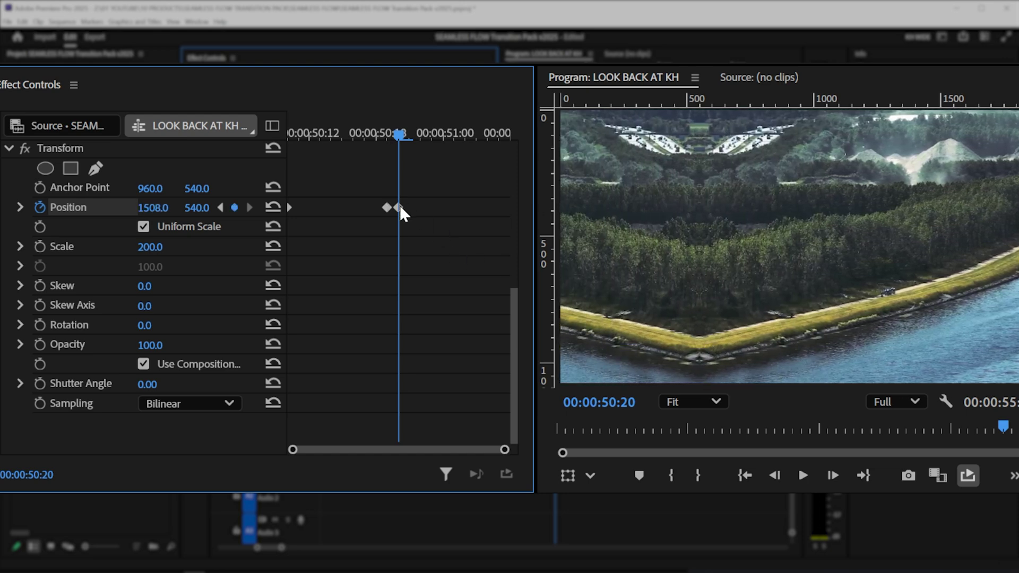
left_click_drag(493, 139, 500, 137)
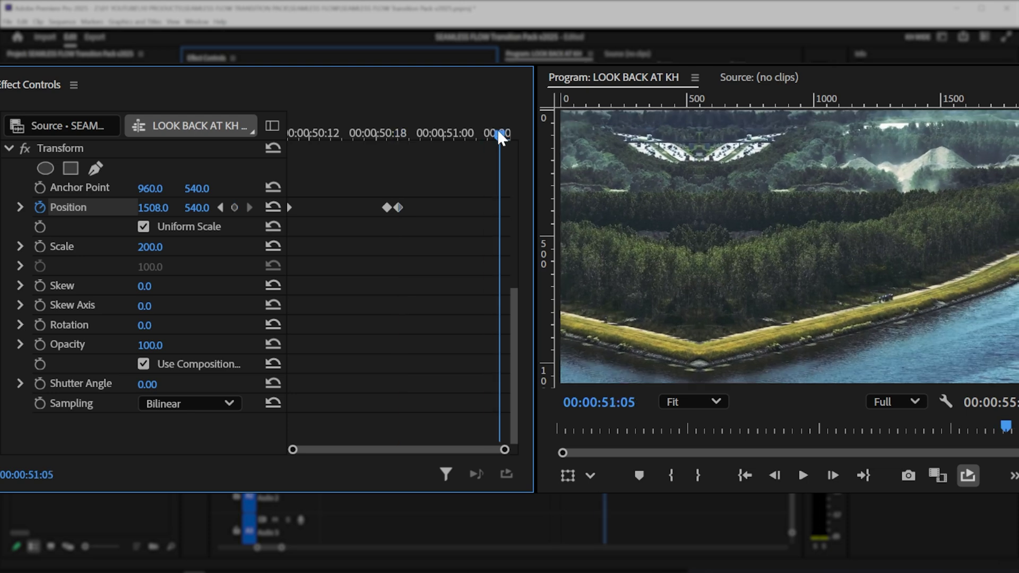
left_click(279, 208)
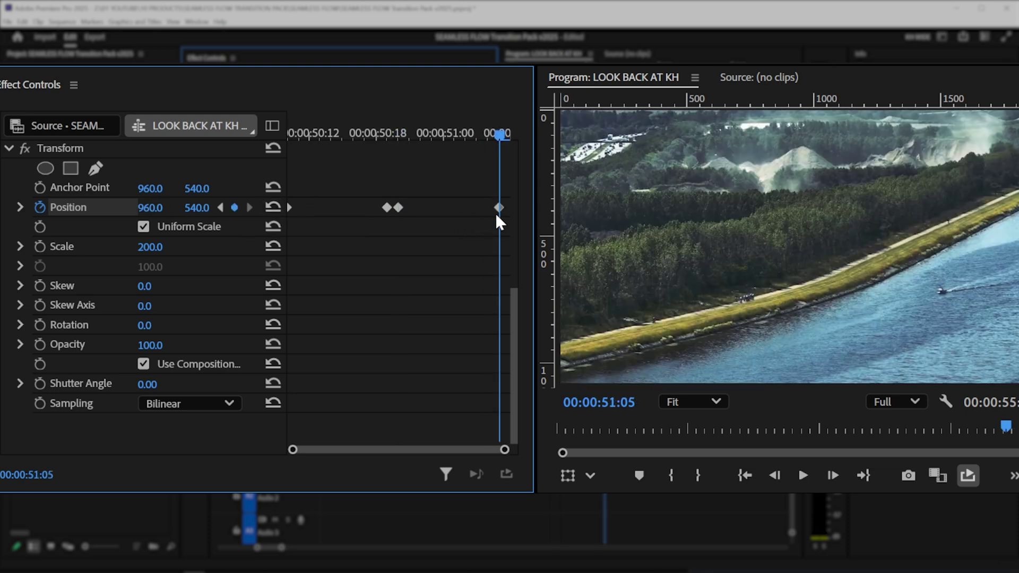
left_click_drag(498, 212, 520, 209)
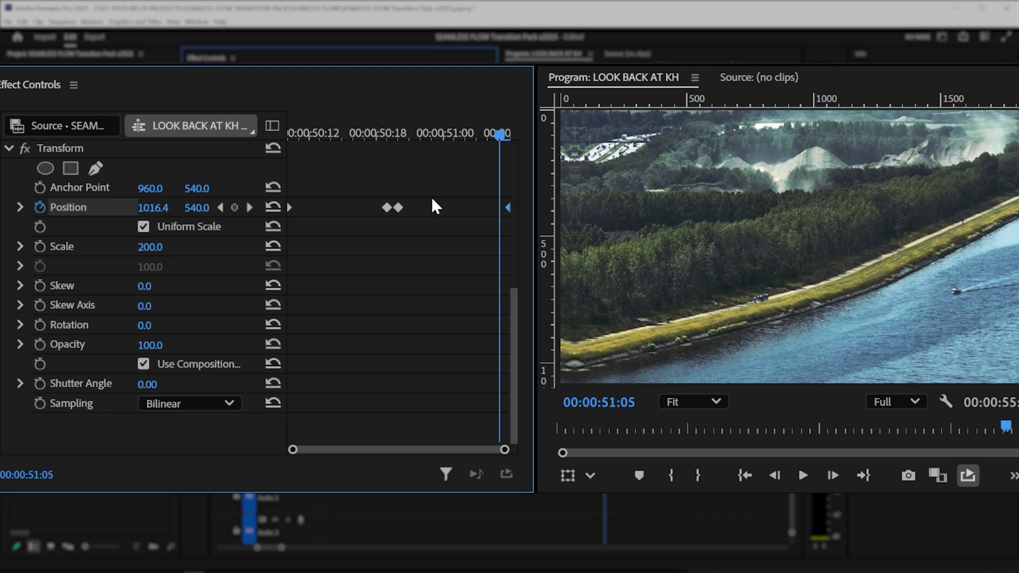
Give the two middle position keyframes Bezier temporal interpolation.
left_click_drag(428, 194, 268, 220)
right_click(388, 215)
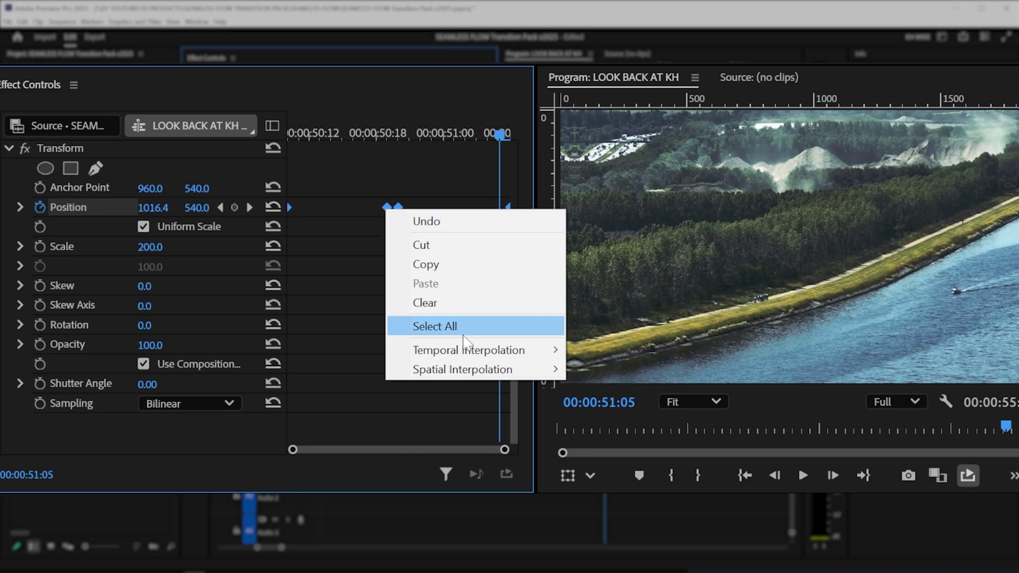
mouse_move(523, 357)
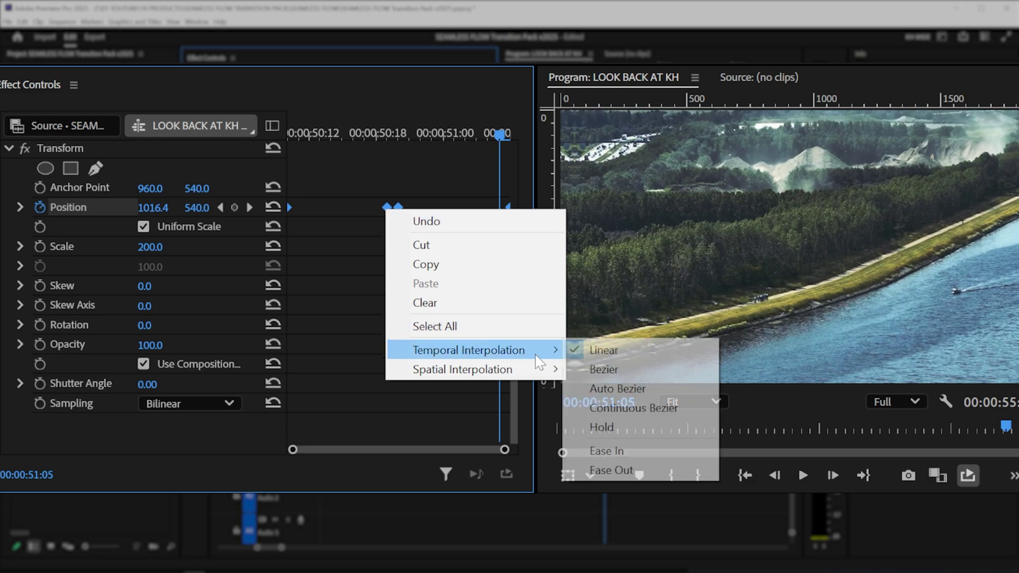
left_click(603, 369)
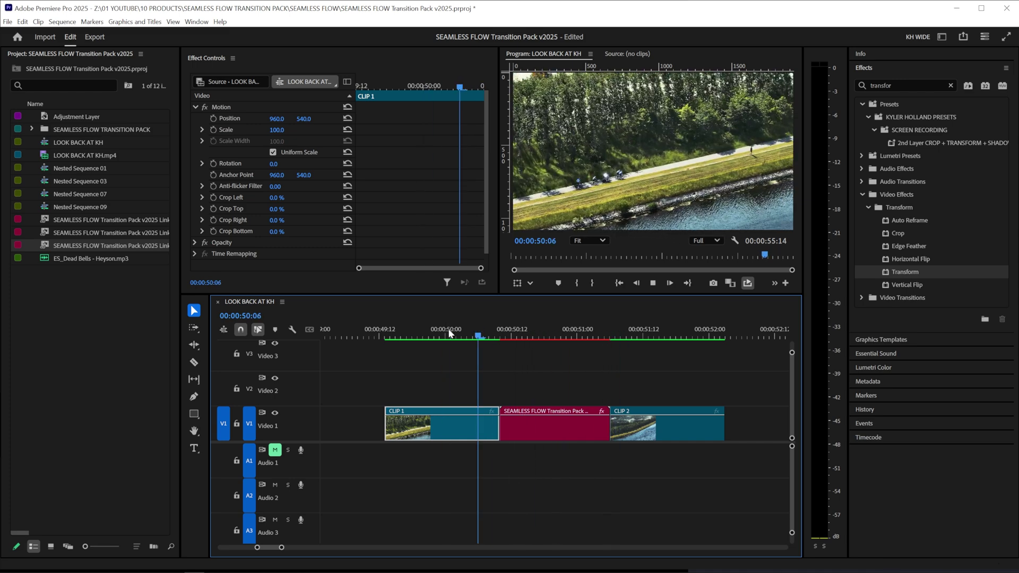
left_click(524, 333)
Turn off Use Composition's Shutter Angle and set Transform Shutter Angle to 180.
left_click(555, 425)
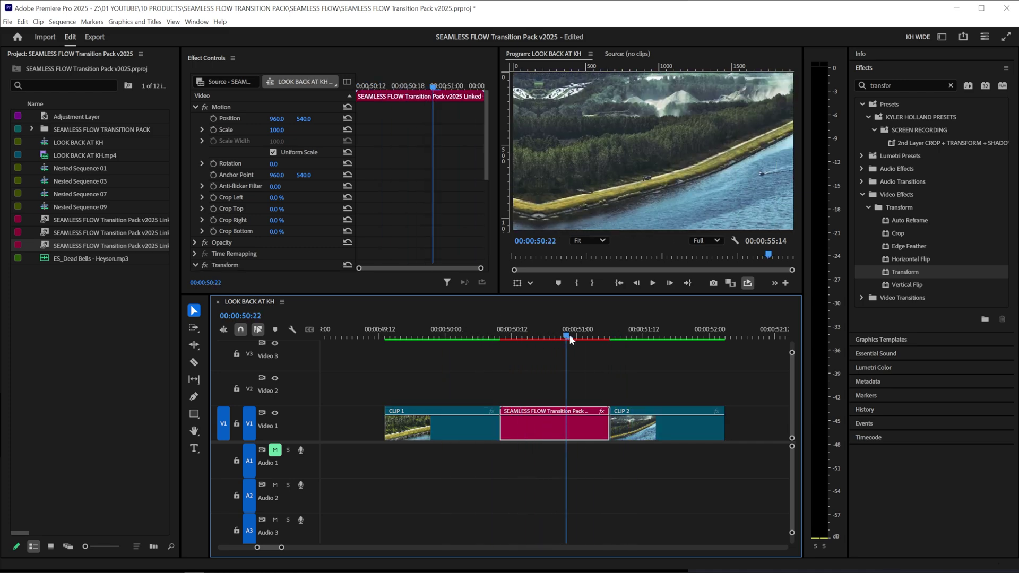
scroll(270, 212, "down", 3)
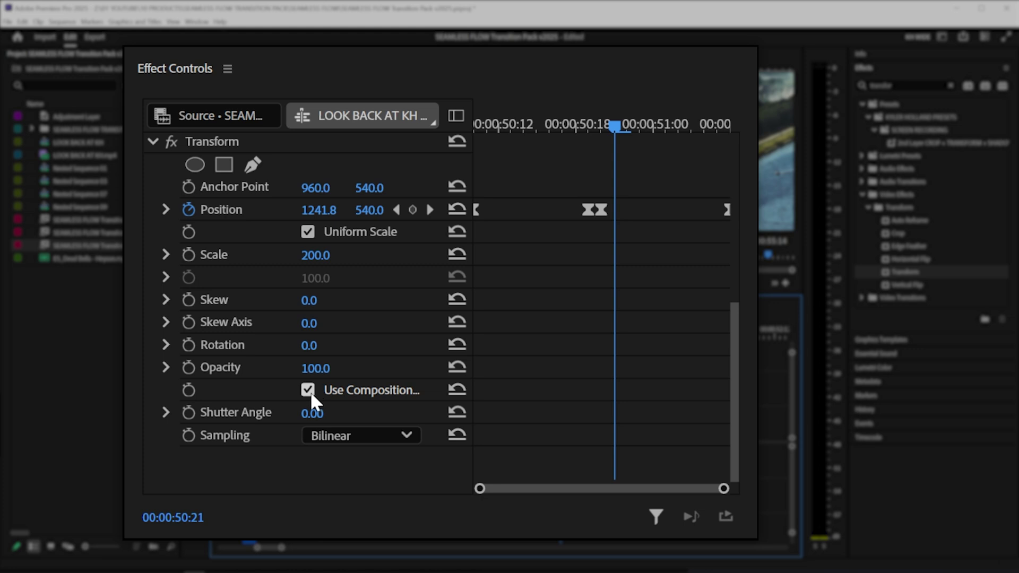
left_click(308, 390)
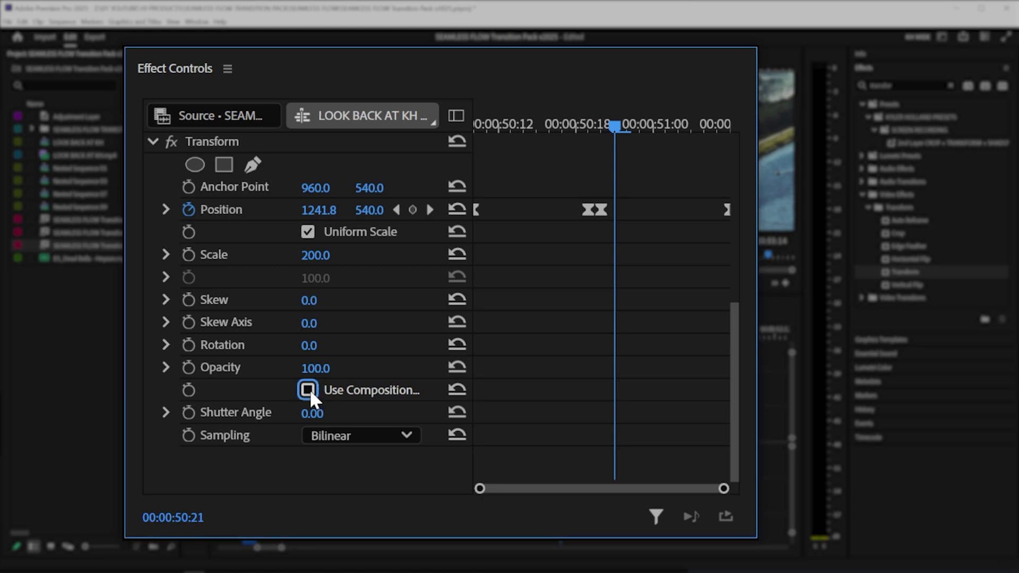
left_click(315, 413)
type("180")
key("Return")
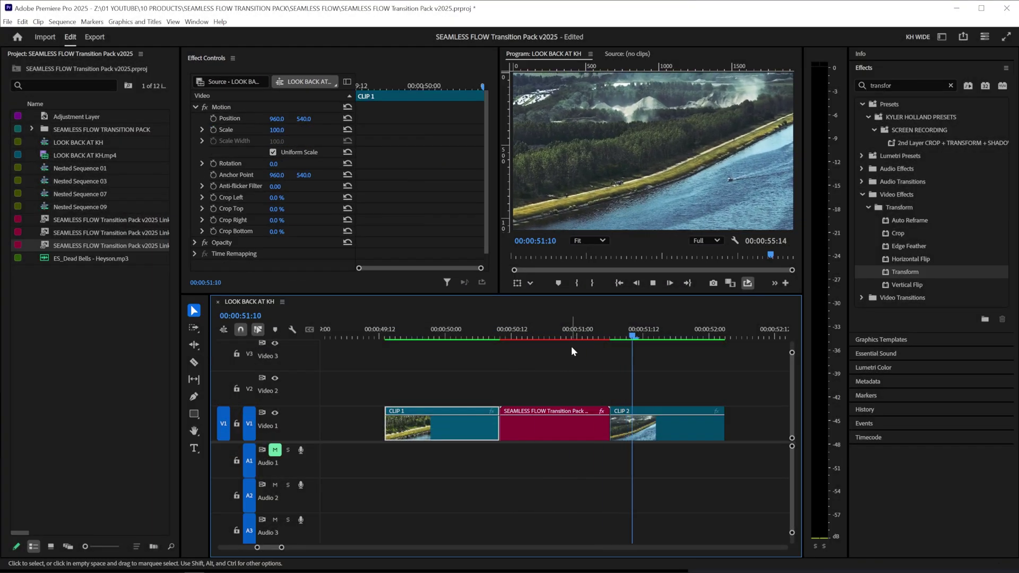
Preview the motion-blurred slide across the transition.
key("space")
left_click(554, 425)
right_click(222, 135)
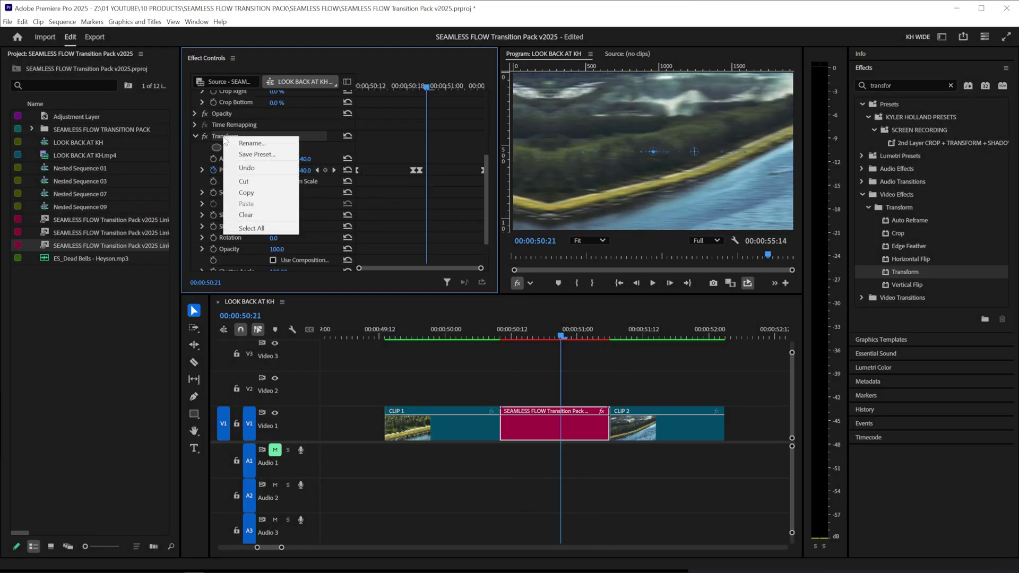
left_click(476, 139)
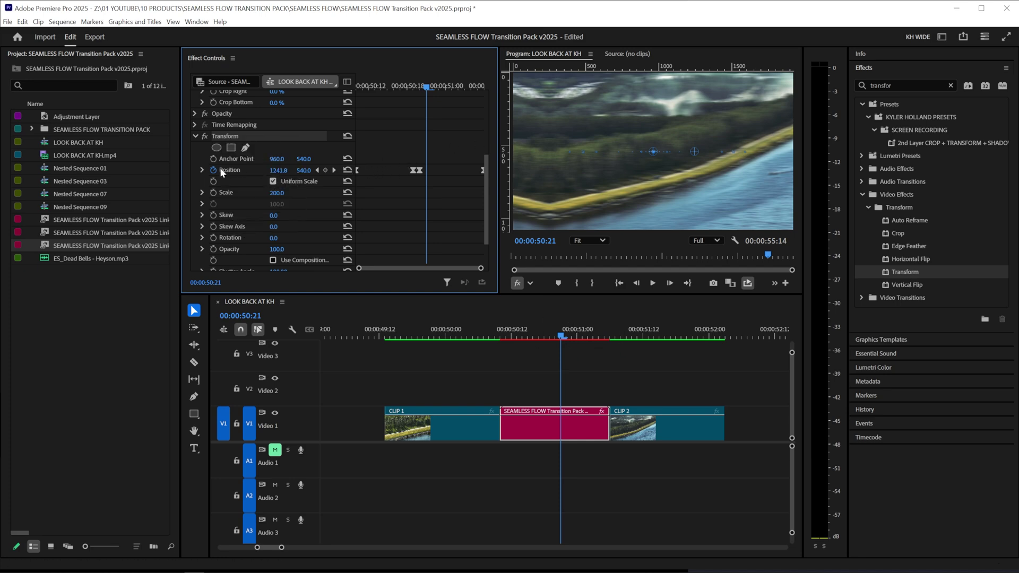
left_click_drag(427, 86, 358, 90)
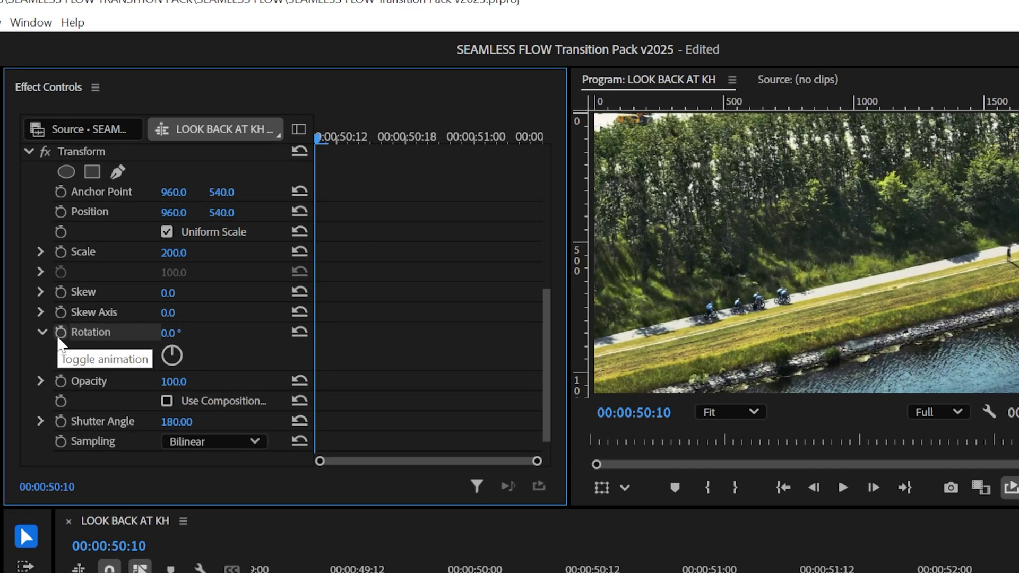
Keyframe Transform Rotation from the transition start to 180° at 50:20.
left_click(213, 196)
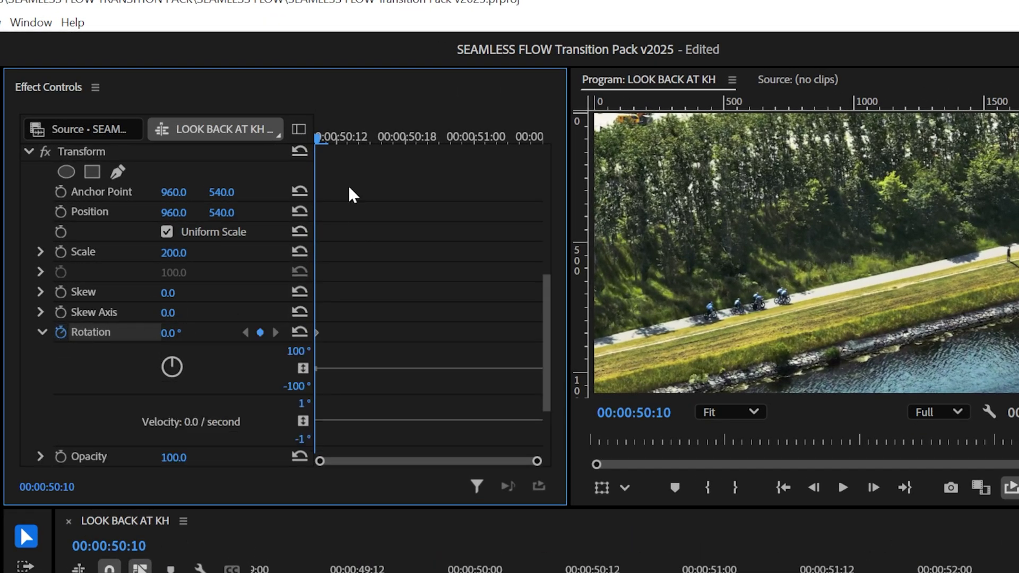
left_click_drag(319, 138, 437, 148)
left_click(182, 329)
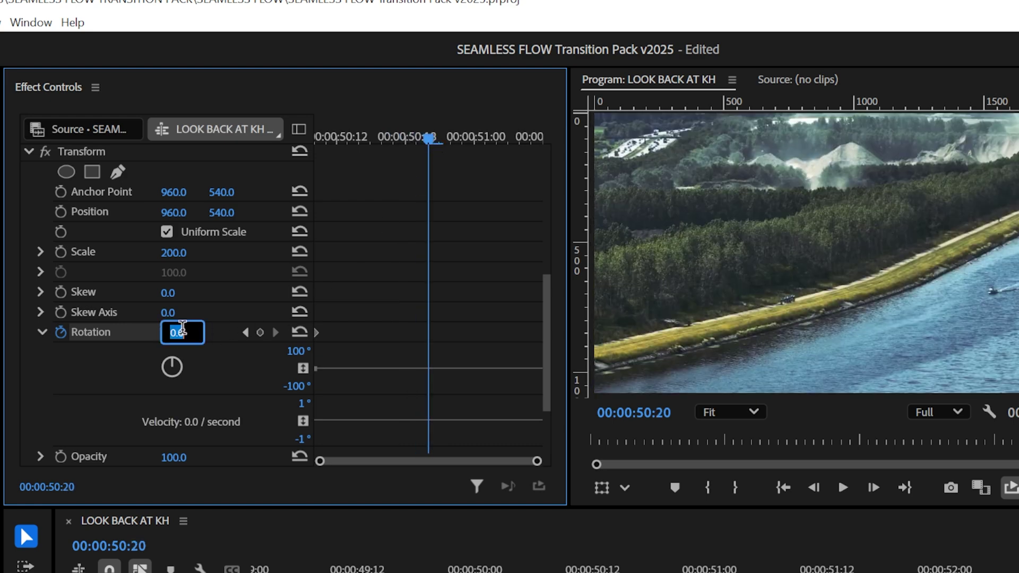
key("Return")
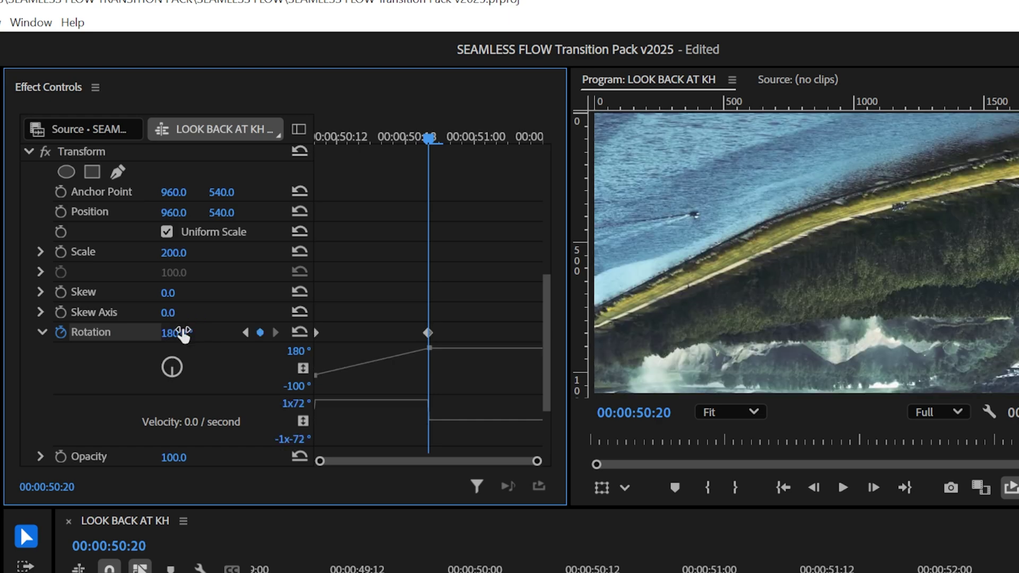
left_click(260, 332)
left_click_drag(168, 333, 264, 333)
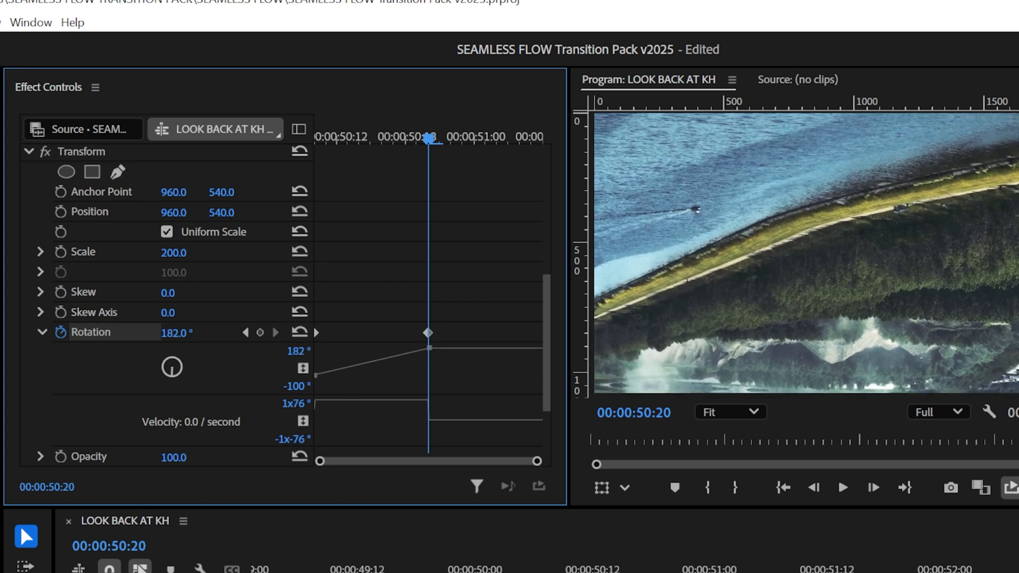
left_click(182, 331)
type("180")
key("Return")
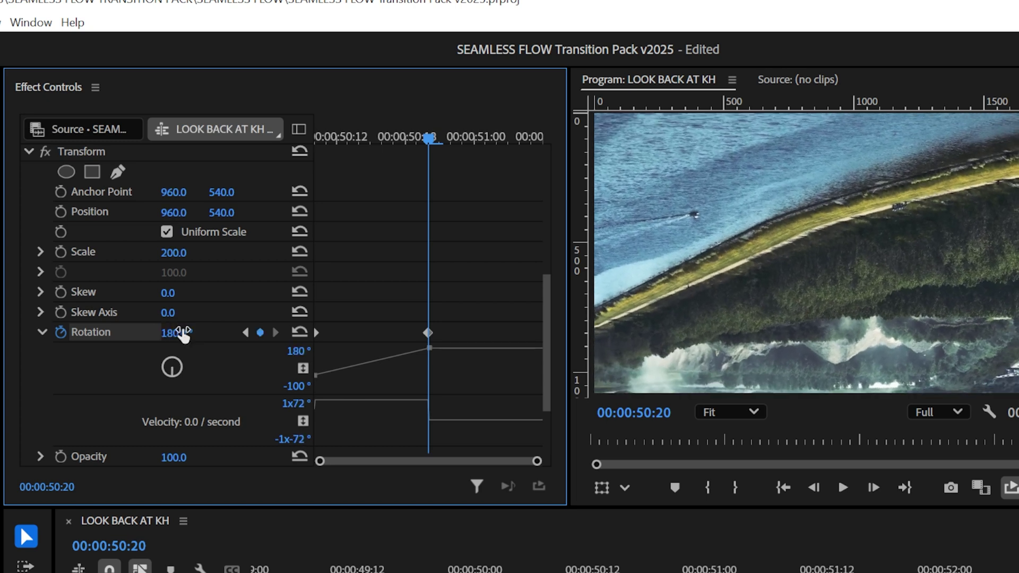
Add a 360° rotation keyframe at the transition's end and make the keyframes Bezier.
left_click(511, 139)
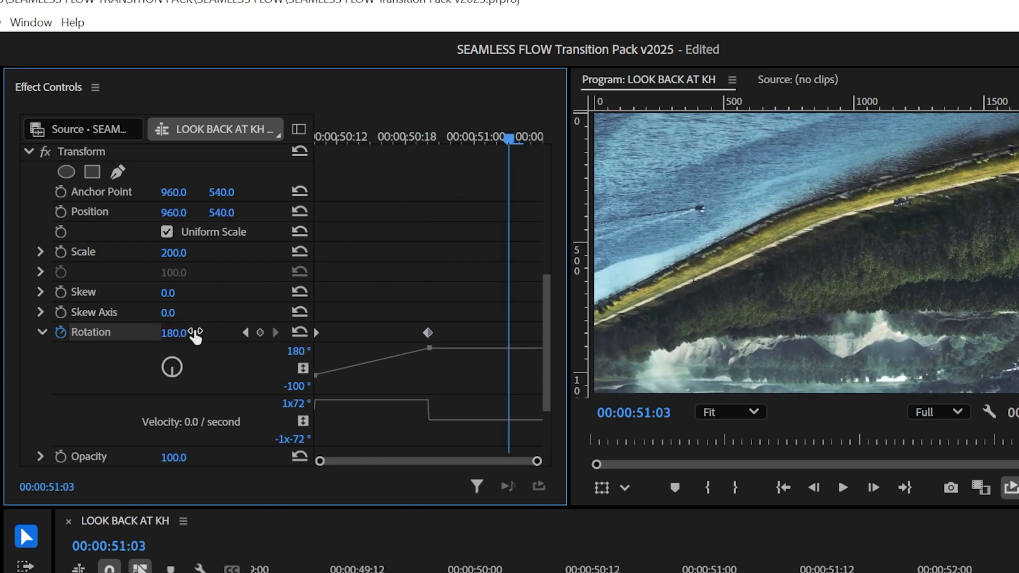
left_click(182, 327)
type("360")
key("Return")
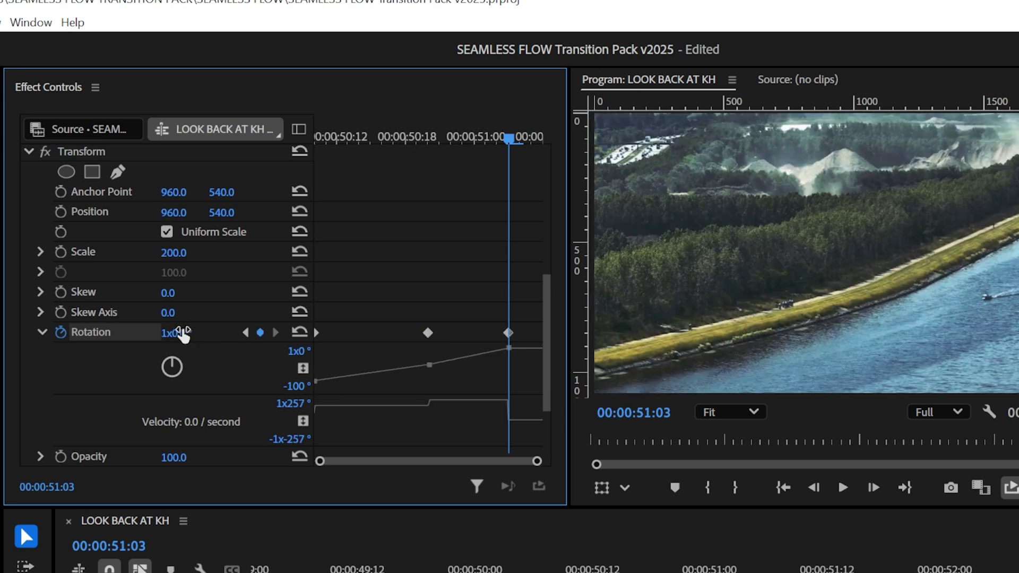
left_click_drag(508, 334, 555, 342)
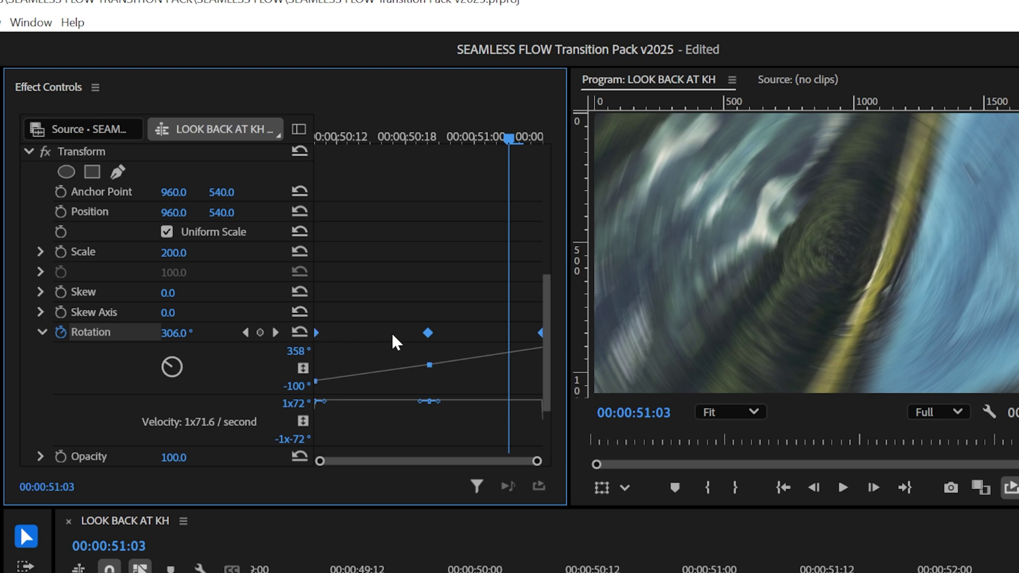
right_click(428, 334)
left_click(468, 433)
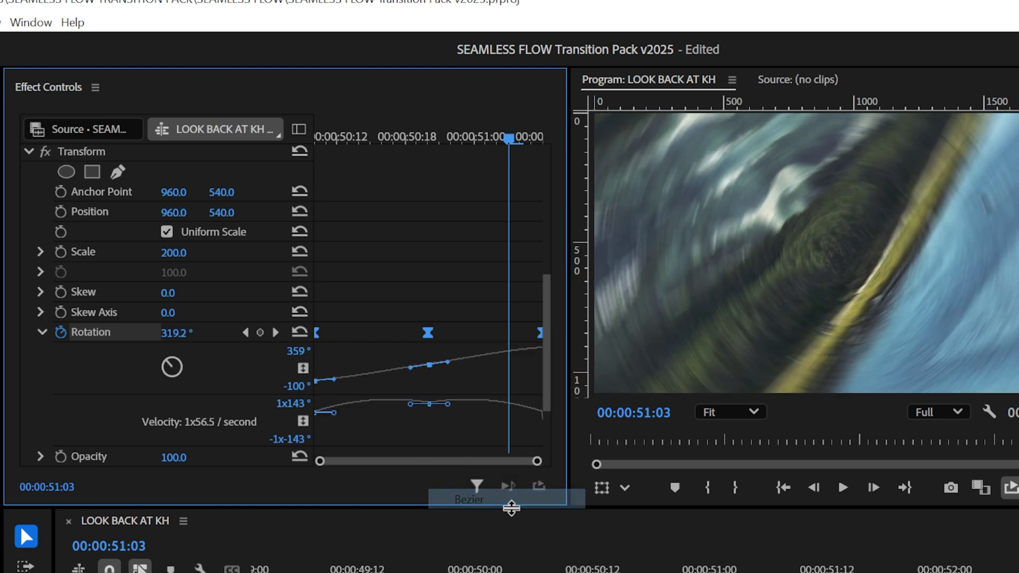
key("Up")
Shift the last rotation keyframe earlier and steepen the middle Bezier handles into an S-curve.
key("space")
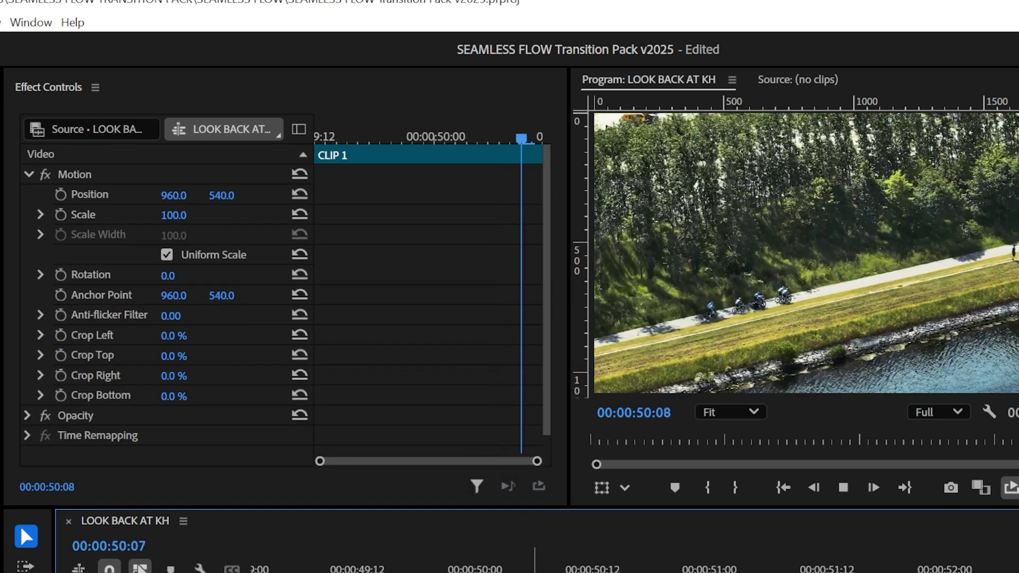
key("Up")
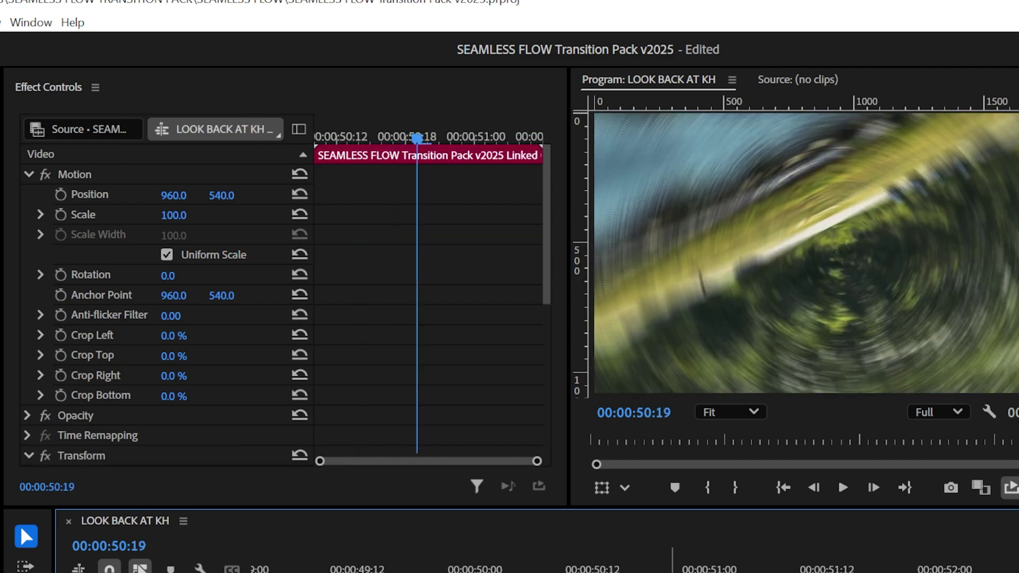
scroll(455, 439, "down", 10)
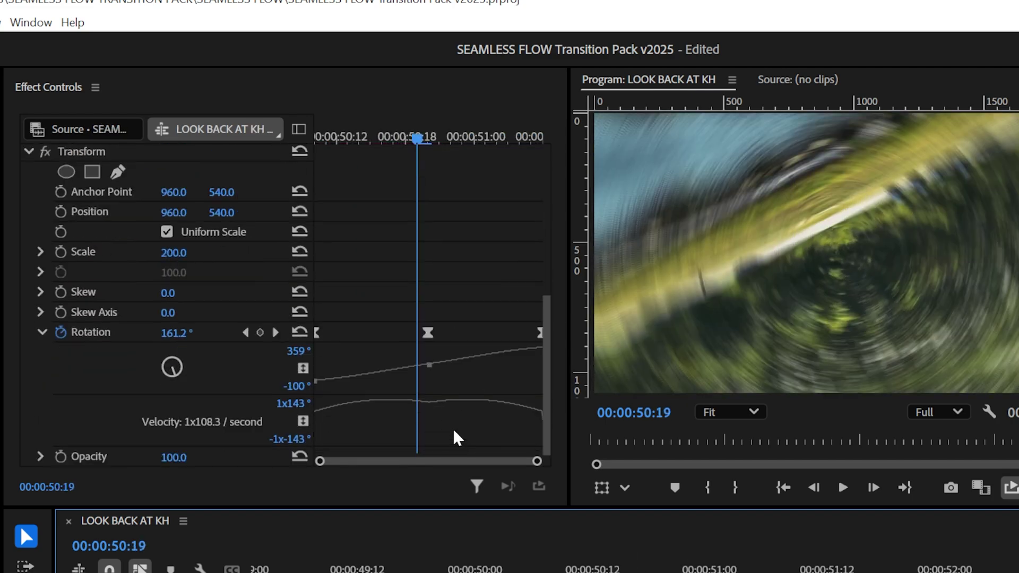
left_click(425, 334)
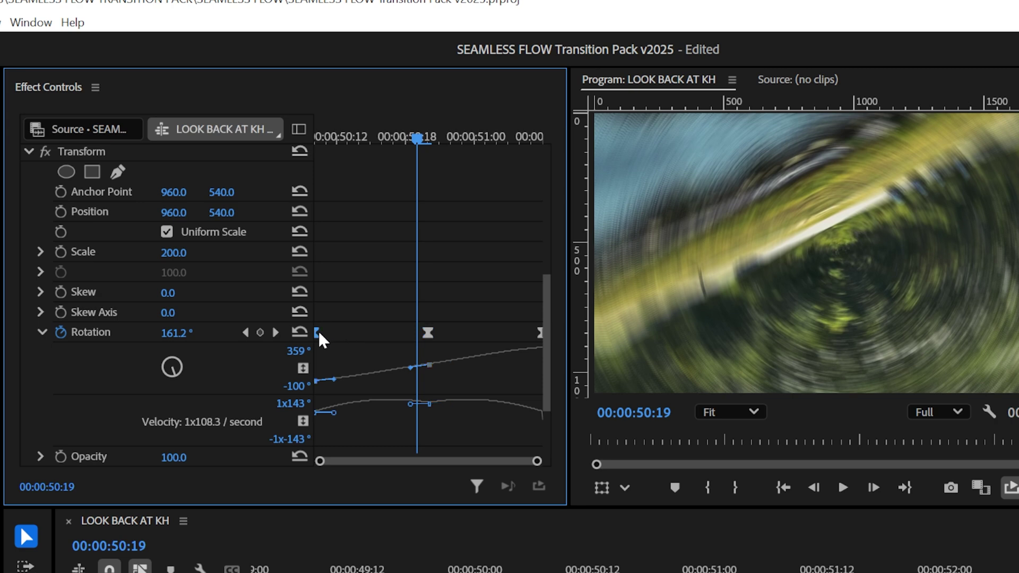
left_click_drag(335, 382, 389, 386)
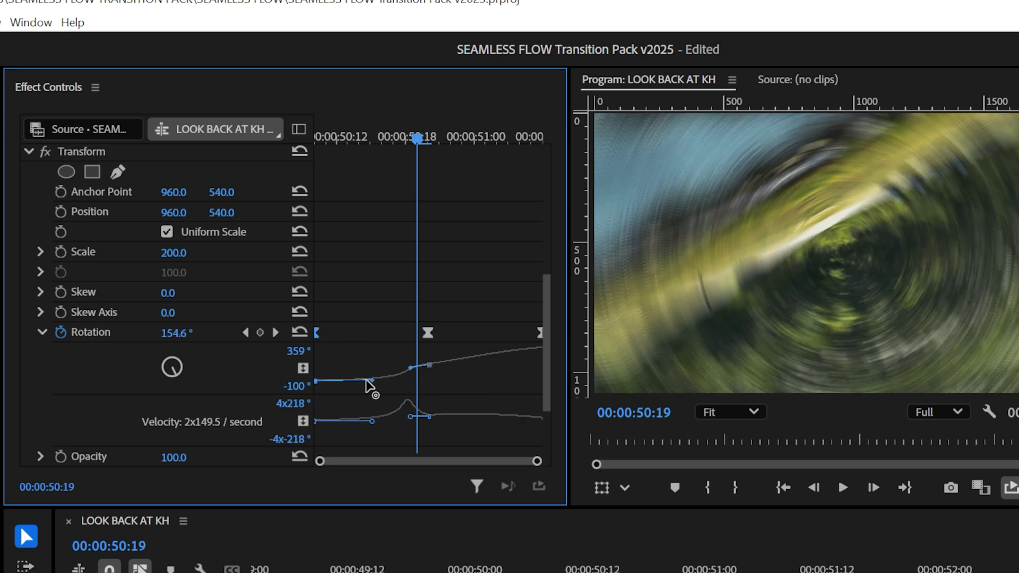
left_click_drag(380, 394, 385, 461)
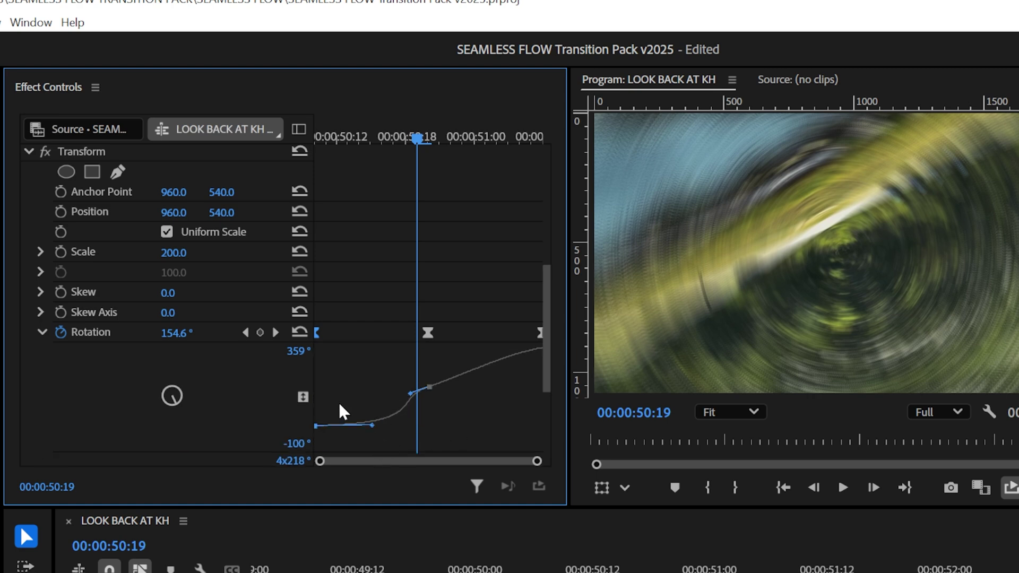
left_click_drag(317, 396, 274, 393)
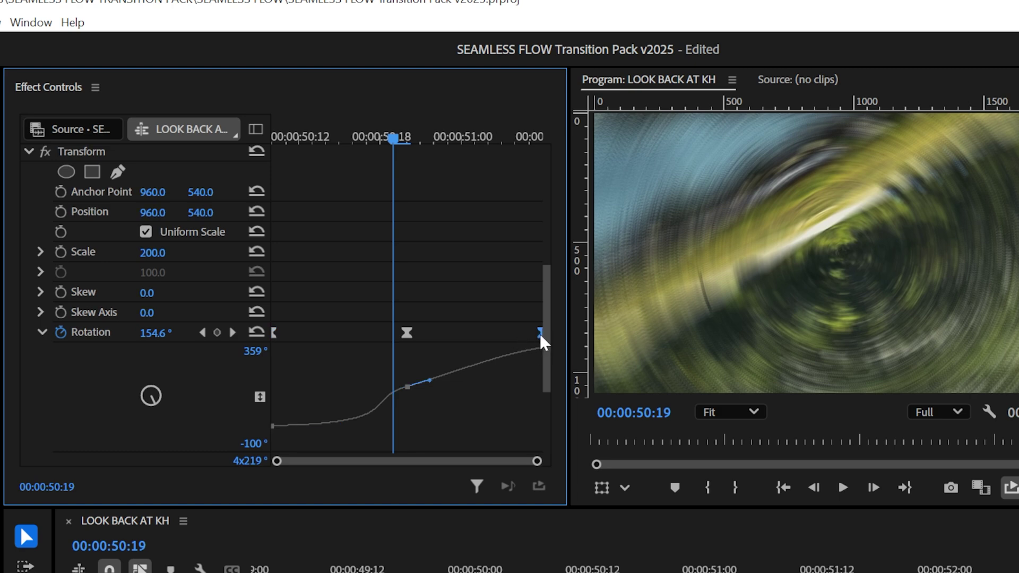
left_click_drag(540, 335, 466, 358)
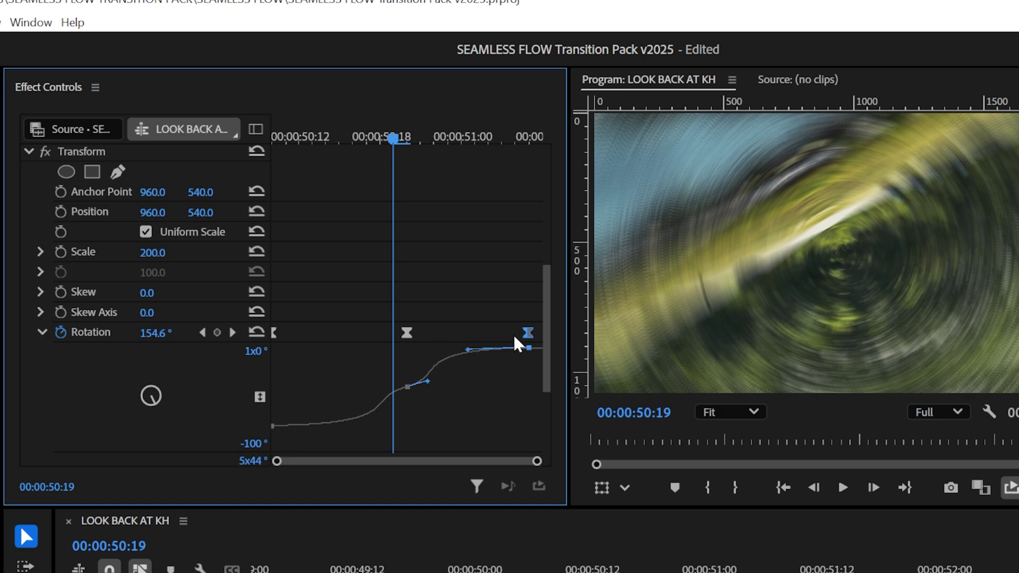
left_click_drag(391, 400, 399, 402)
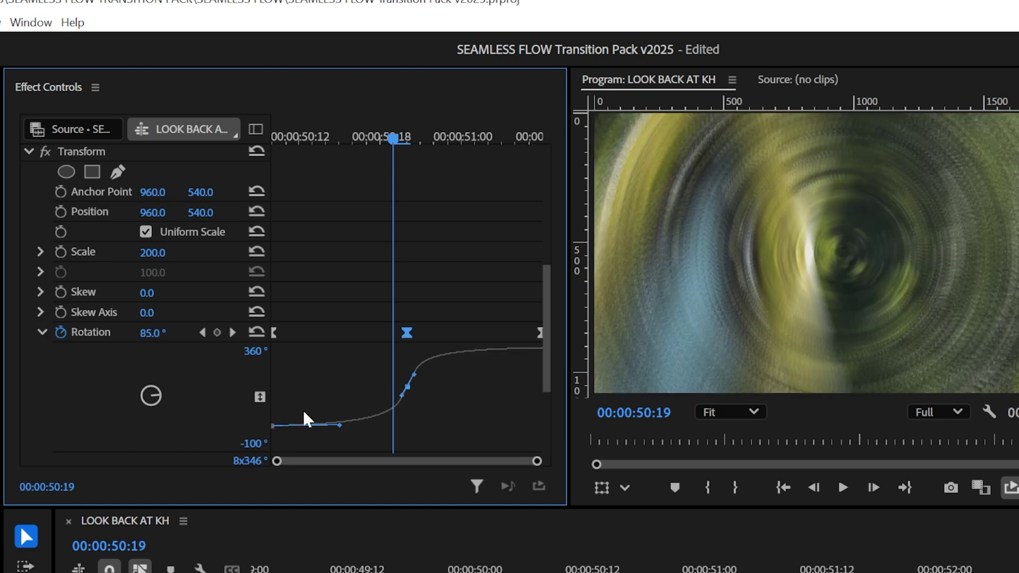
left_click(569, 531)
key("Up")
Play back the spin transition, then move to the next cut near 00:00:54.
key("space")
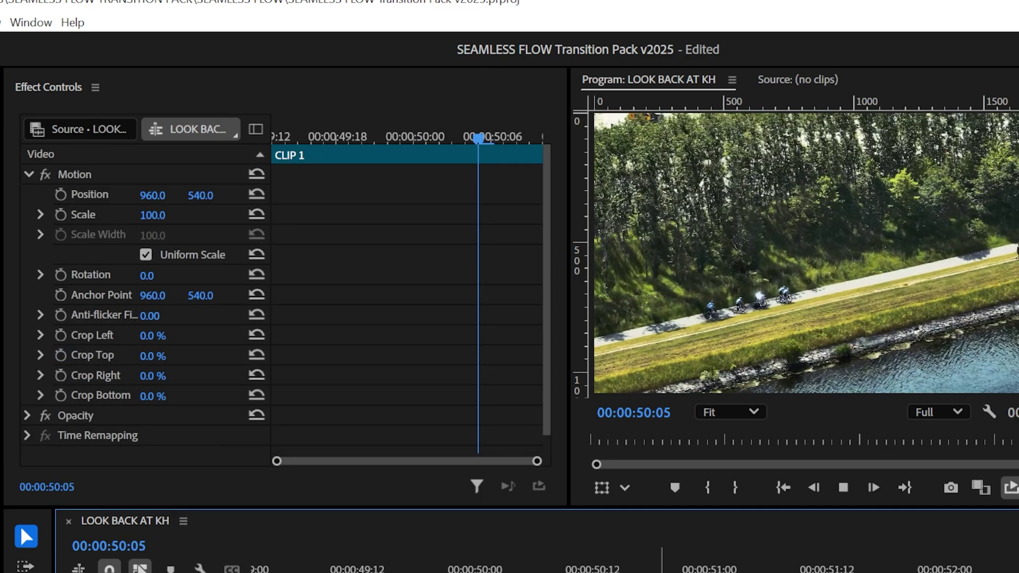
key("Up")
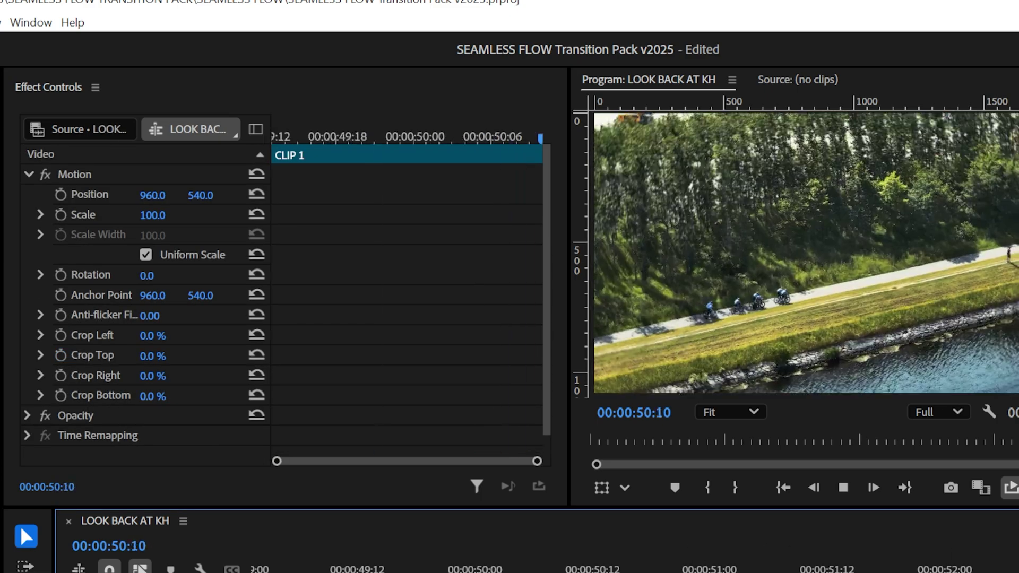
key("space")
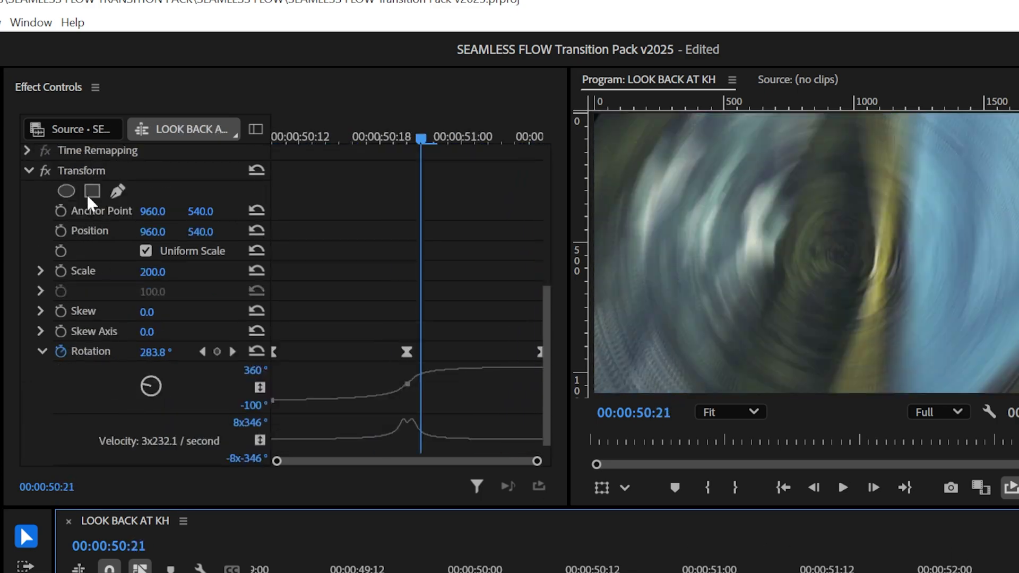
right_click(82, 171)
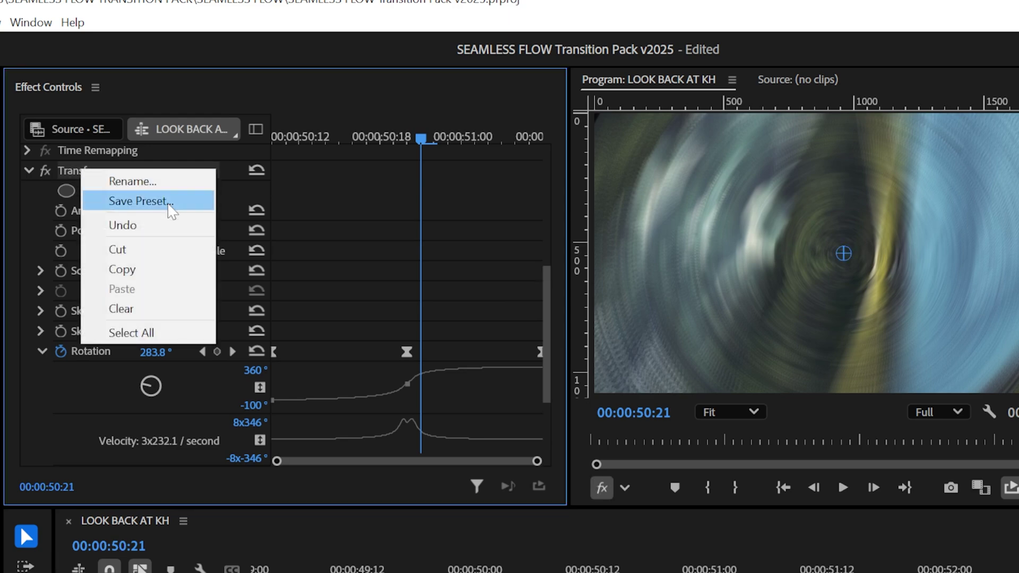
key("Escape")
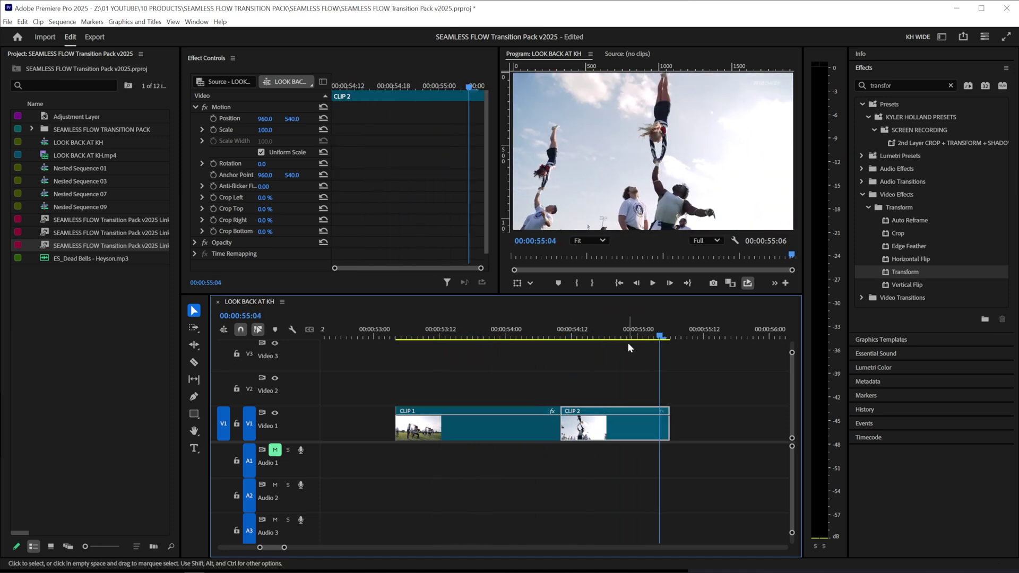
left_click(572, 336)
Split CLIP 1 at 00:00:54:00 and CLIP 2 a few frames after the cut.
key("Up")
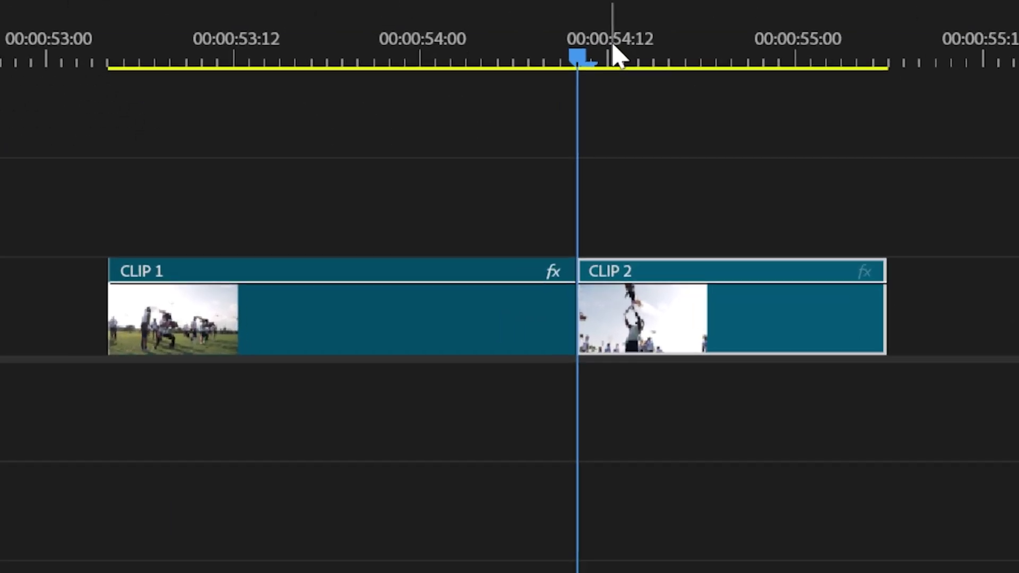
key("Left")
key("Left")
key("Left")
key("Left")
key("Left")
key("Left")
key("Left")
key("Left")
key("Left")
key("Left")
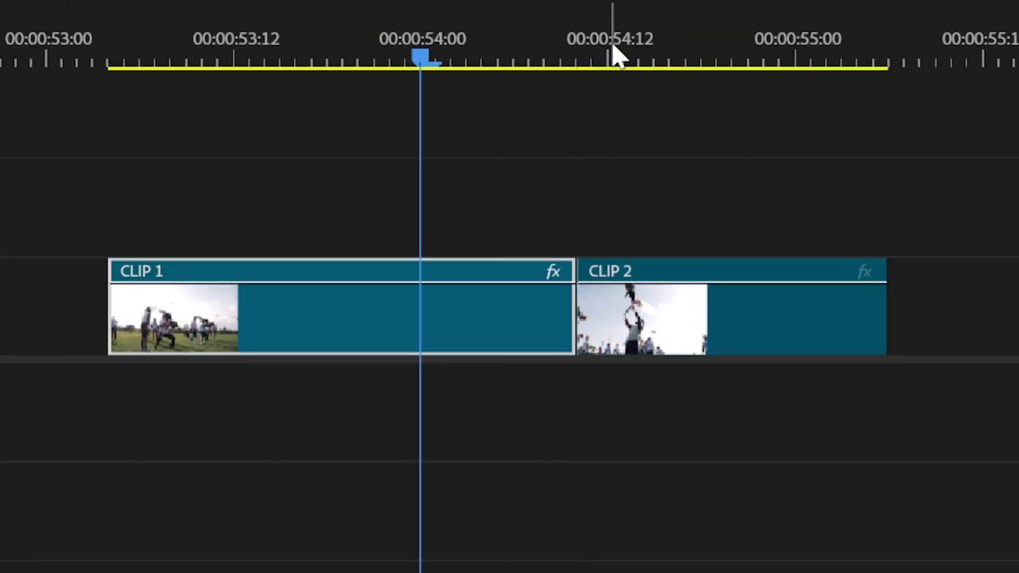
key("c")
left_click(419, 332)
key("v")
key("space")
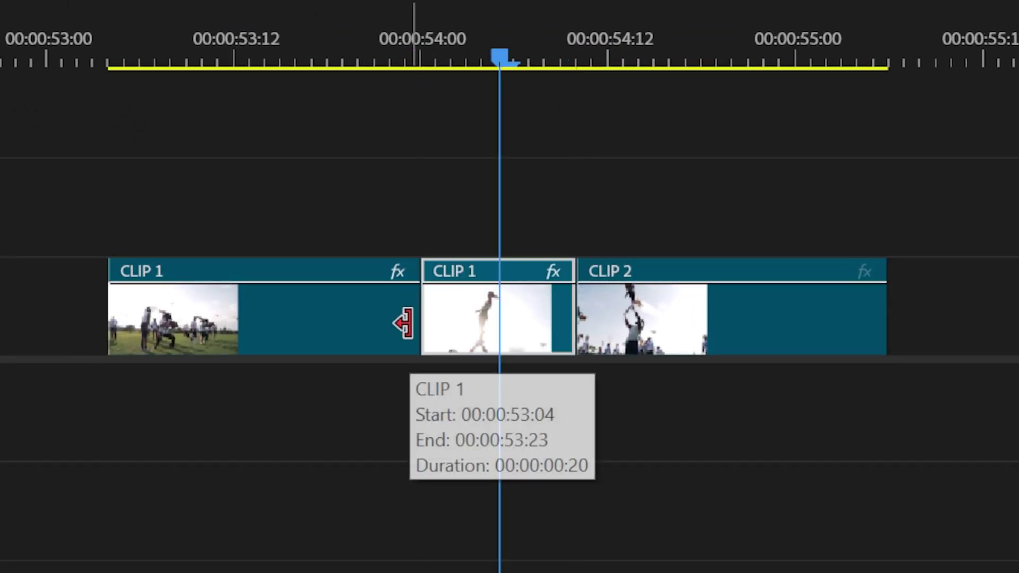
key("Down")
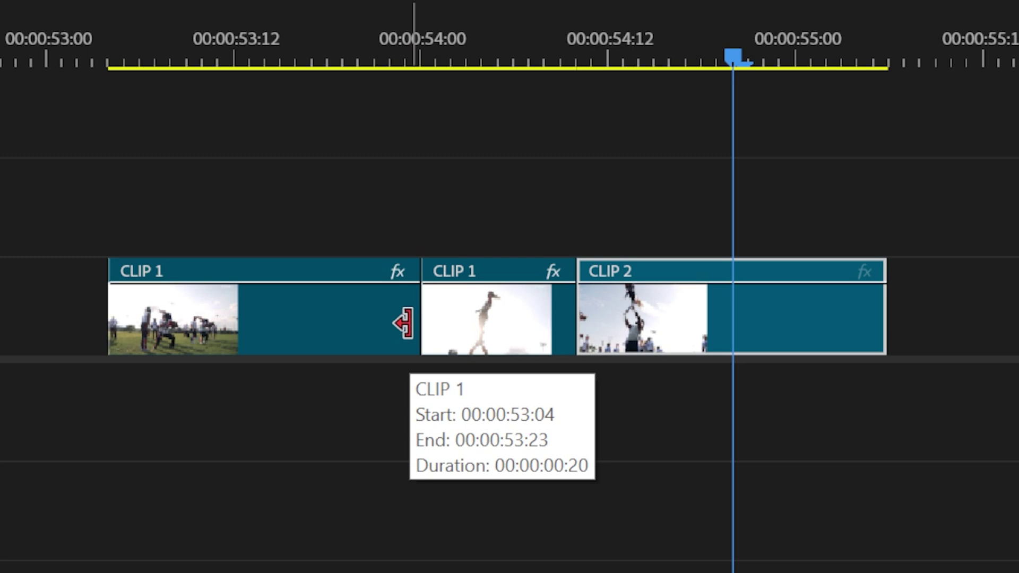
key("c")
left_click(734, 298)
key("v")
Nest the pieces as Nested Sequence 12 and replace it with an After Effects composition.
left_click_drag(513, 196, 650, 318)
right_click(650, 319)
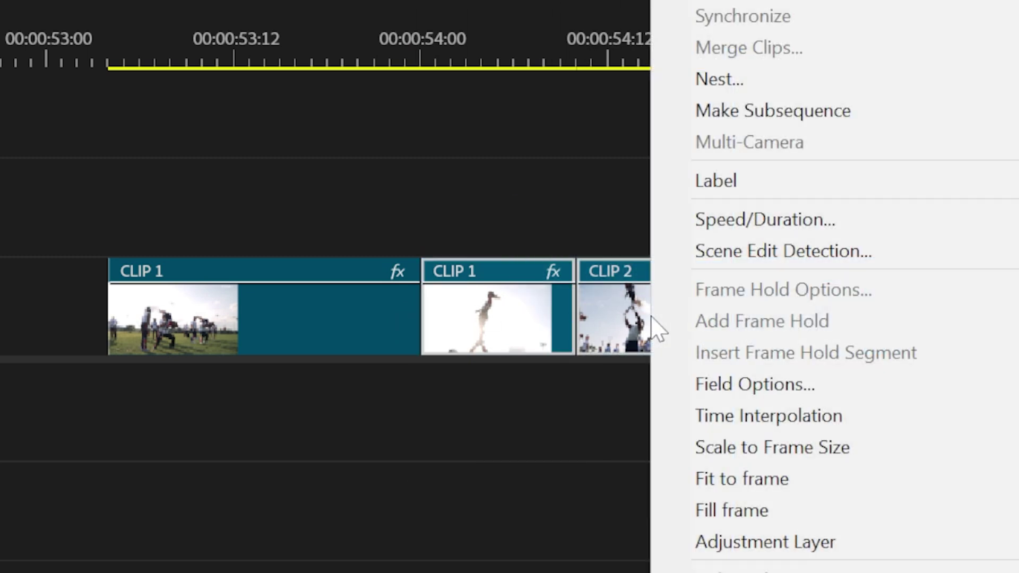
left_click(759, 81)
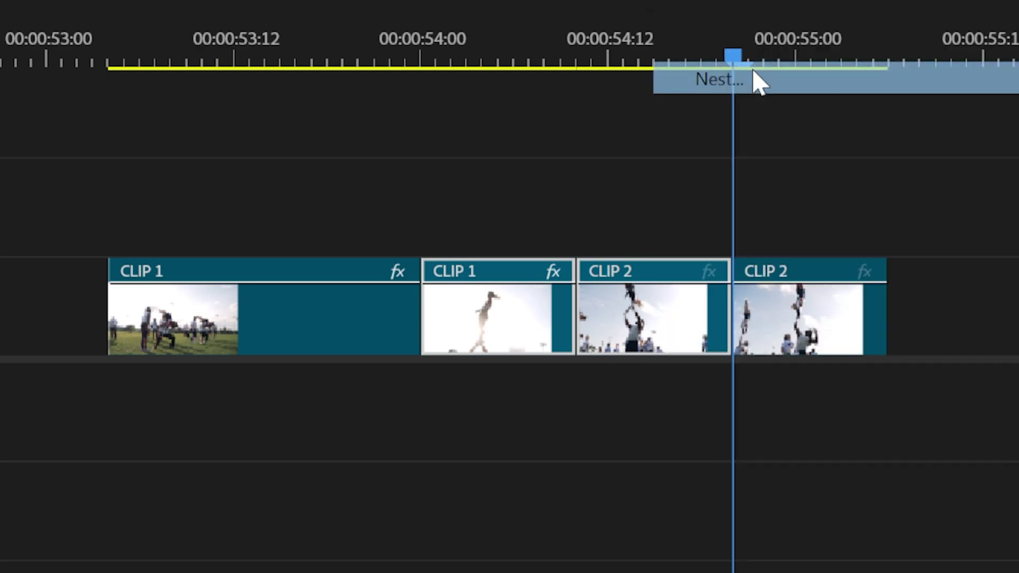
right_click(614, 322)
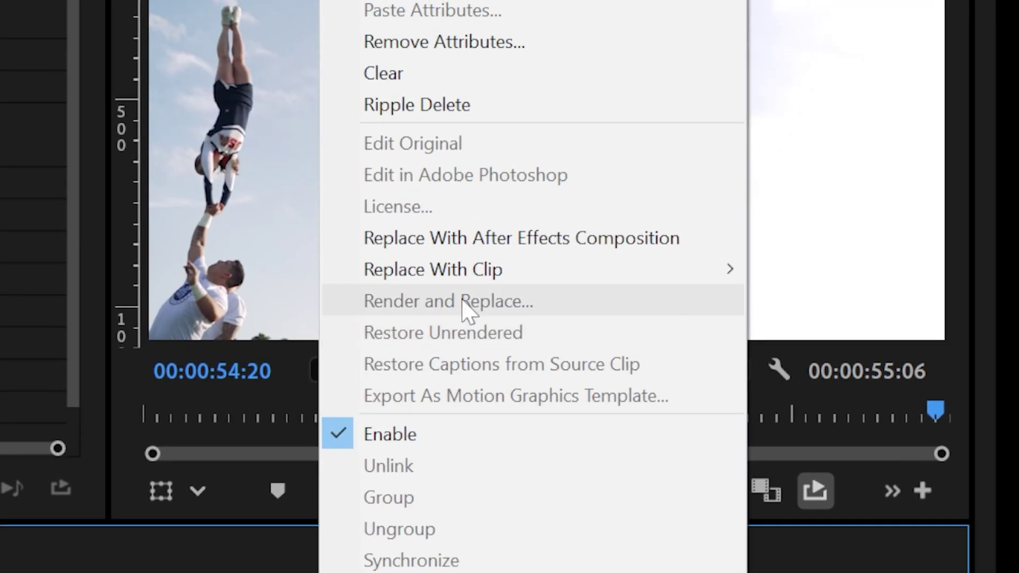
left_click(489, 239)
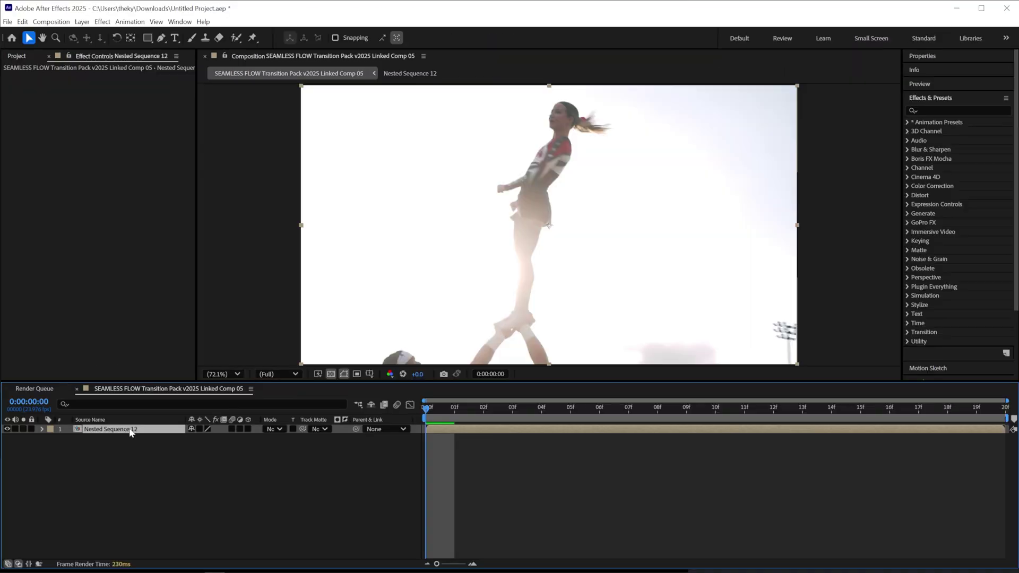
Scale the nested layer in Linked Comp 05 to 50%.
key("s")
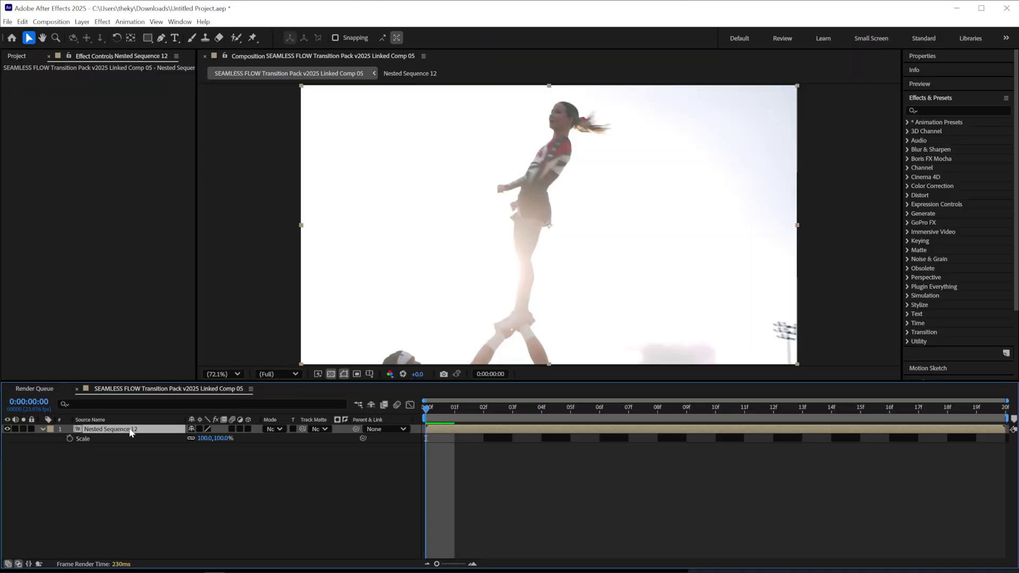
left_click(204, 438)
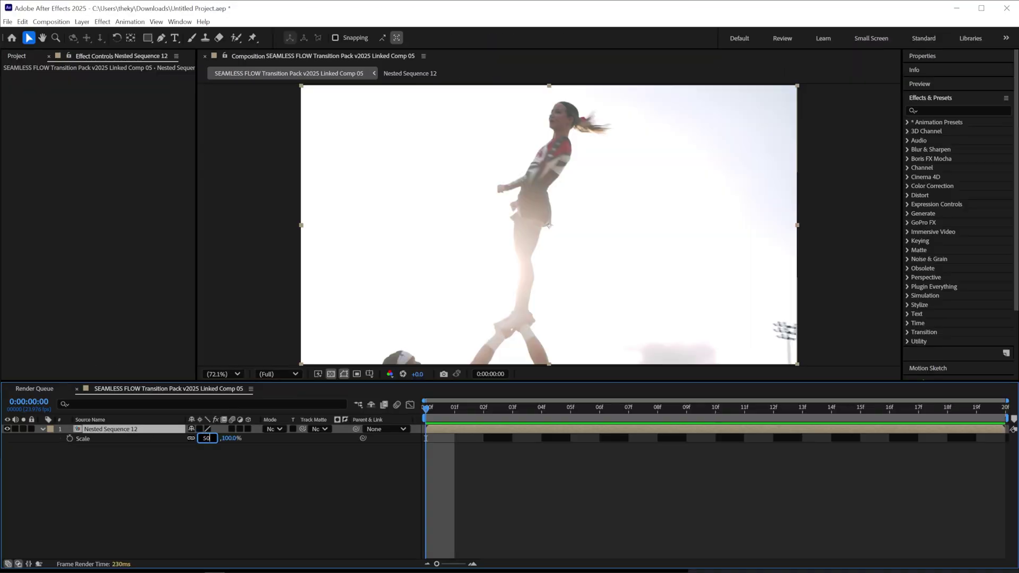
type("50")
key("Return")
left_click(941, 110)
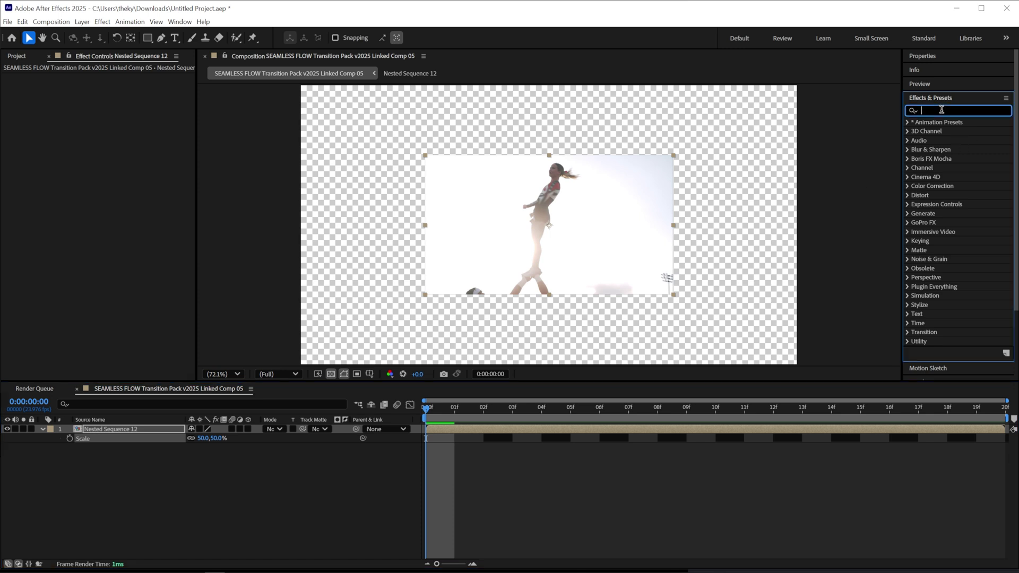
Apply CC RepeTile to the half-size layer and expand it 1000 on right, left, down and up.
type("cc re")
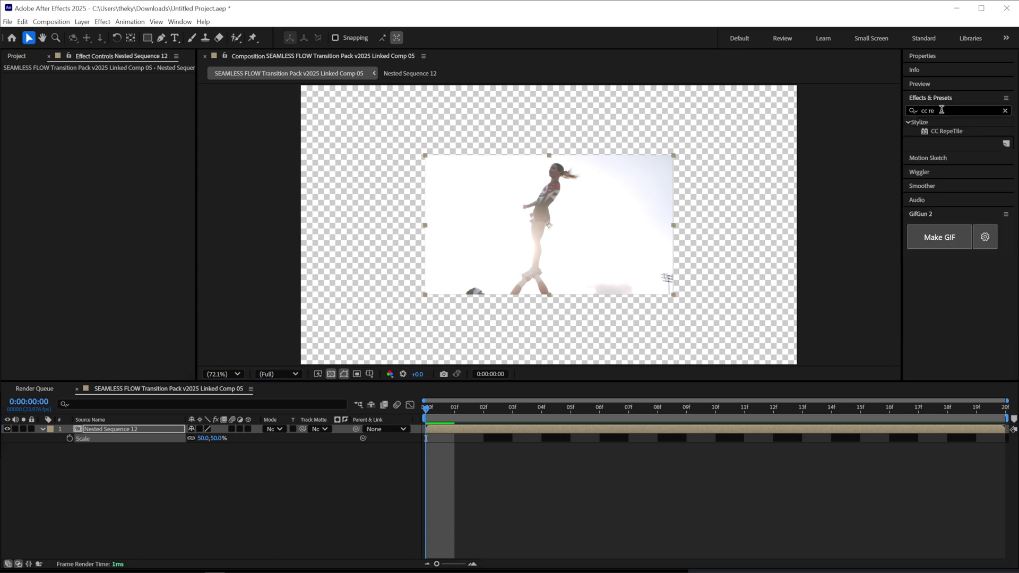
left_click_drag(947, 132, 474, 431)
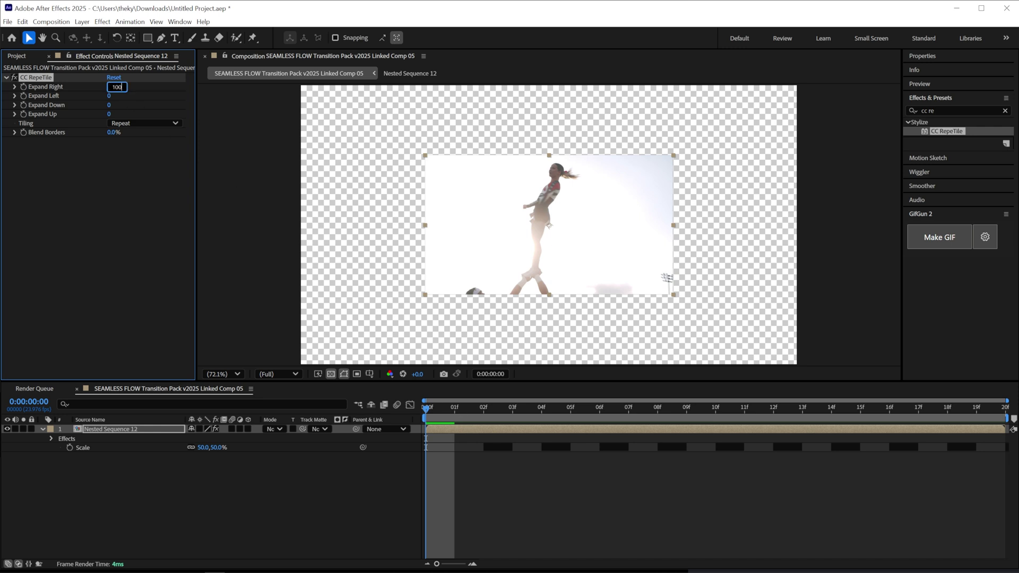
key("Return")
left_click(109, 101)
type("1000")
key("Tab")
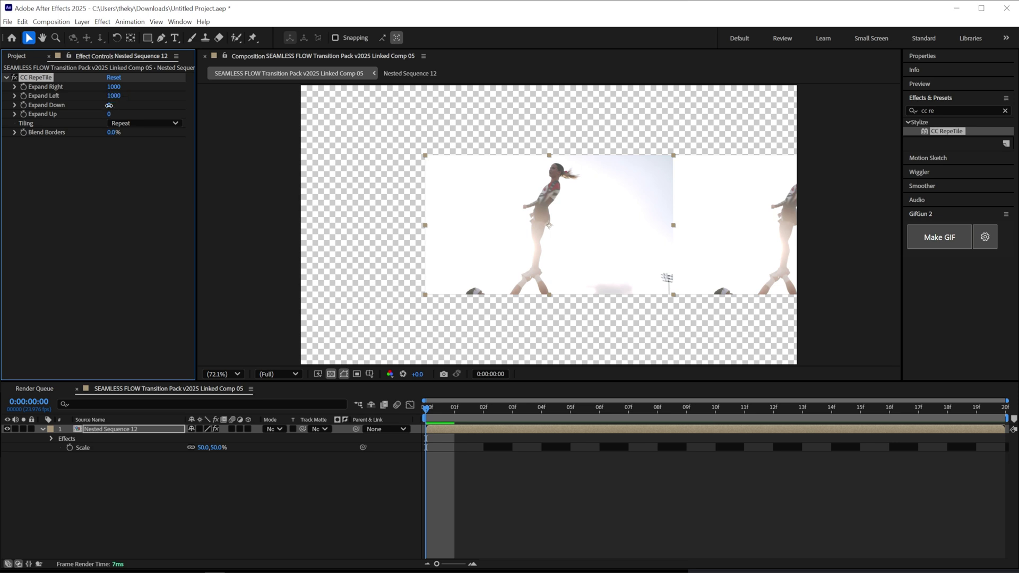
type("1000")
key("Tab")
type("1000")
Set Tiling to Unfold for mirrored copies, close the project and return to Premiere Pro.
left_click(132, 124)
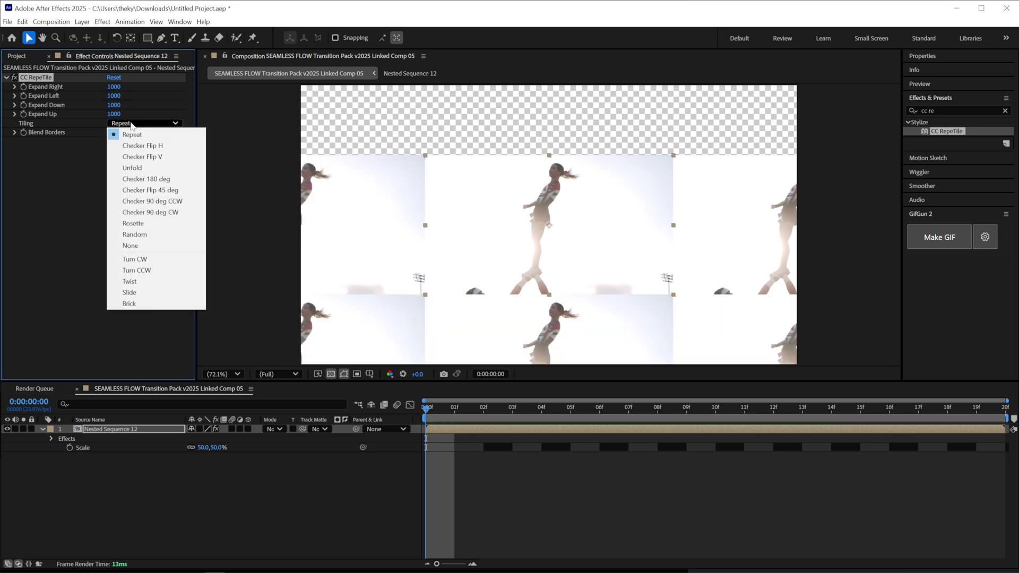
left_click(147, 168)
left_click(136, 215)
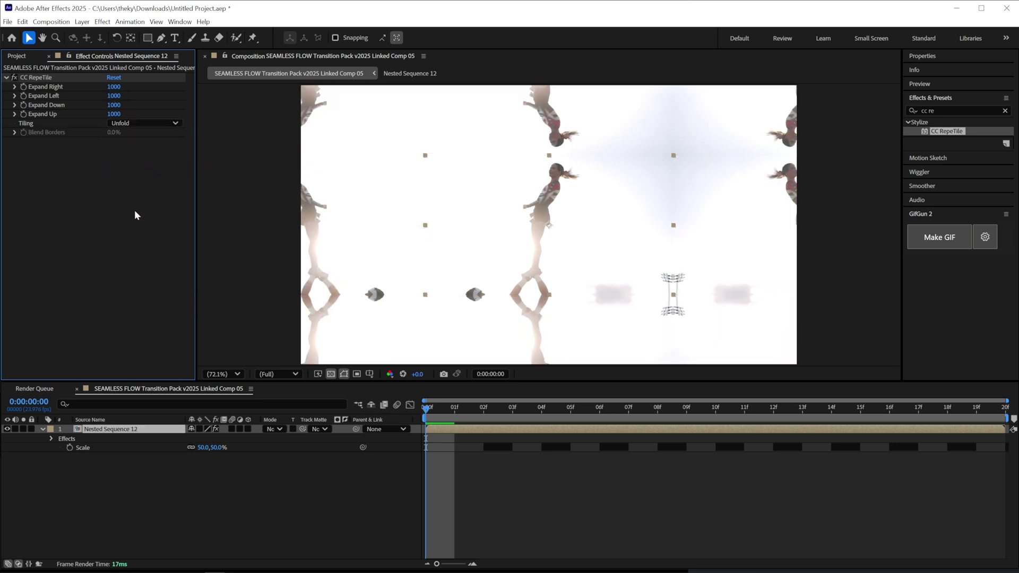
left_click(7, 22)
left_click(24, 113)
left_click(1005, 6)
mouse_move(524, 343)
left_mouse_down()
mouse_move(587, 345)
mouse_move(527, 346)
left_mouse_up()
Apply the Transform effect to the tiled clip and set its scale to 200.
left_click(902, 86)
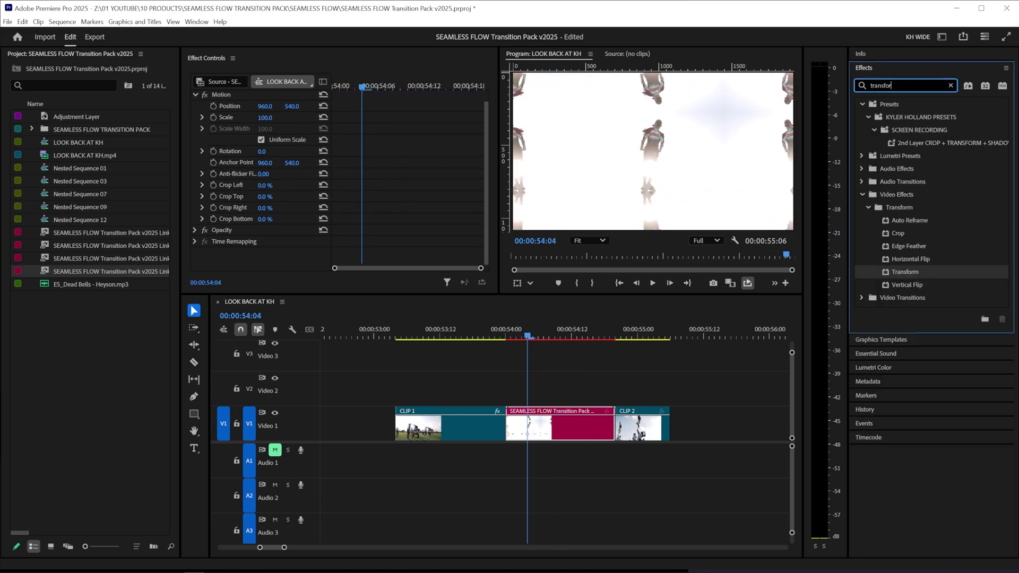
left_click_drag(905, 273, 562, 422)
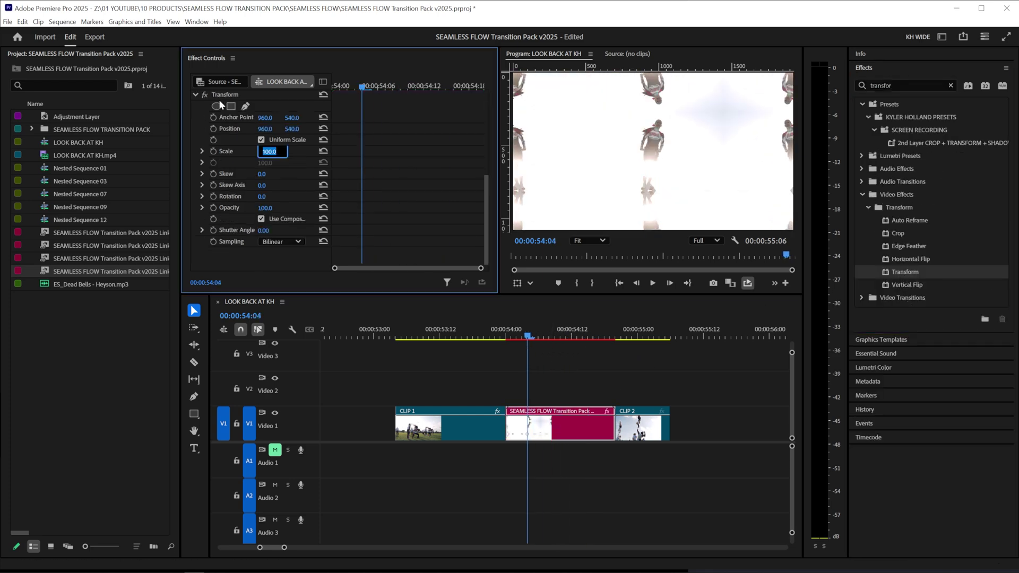
left_click(268, 152)
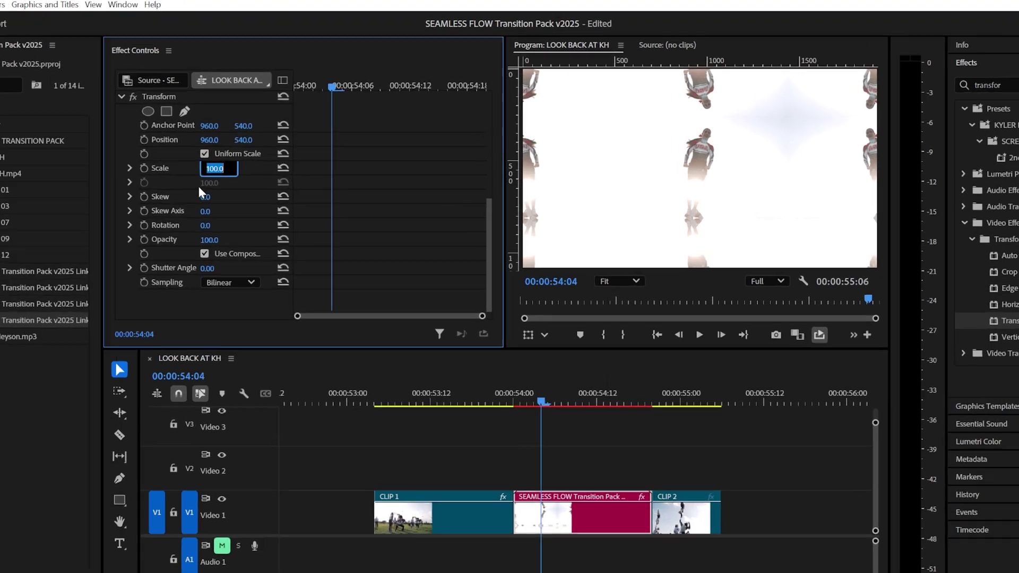
type("200")
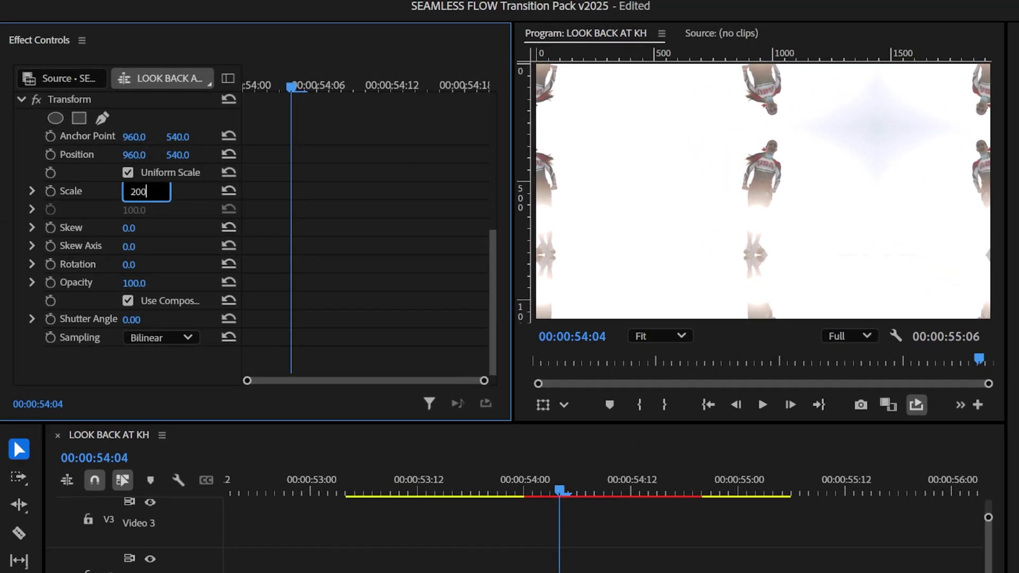
key("Return")
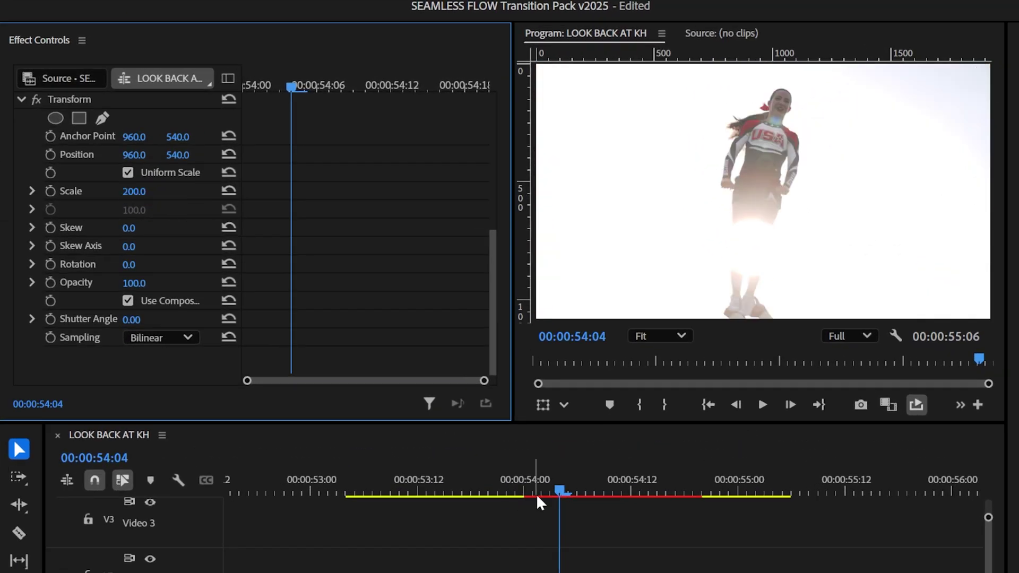
left_click_drag(540, 502, 524, 483)
Keyframe Transform scale from 54:00, dip to 127 at 54:10, then jump sharply up a frame later.
left_click(219, 96)
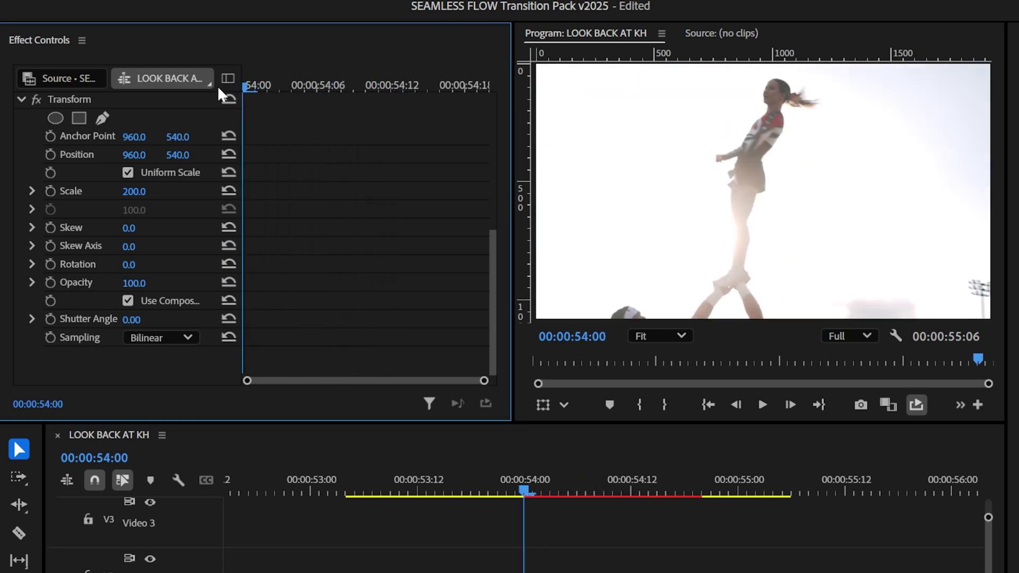
left_click(50, 191)
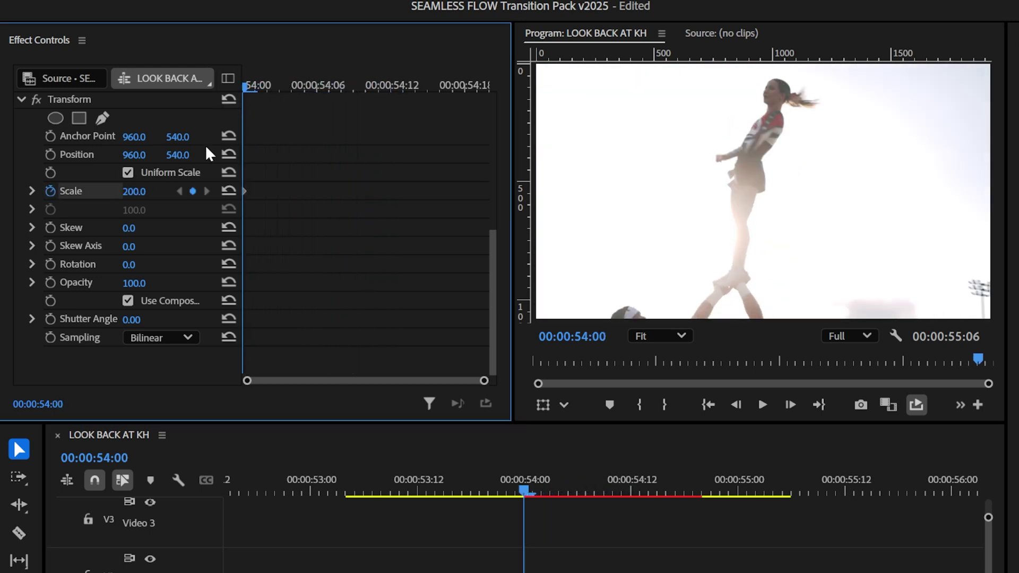
left_click_drag(248, 88, 362, 88)
left_click_drag(139, 191, 91, 191)
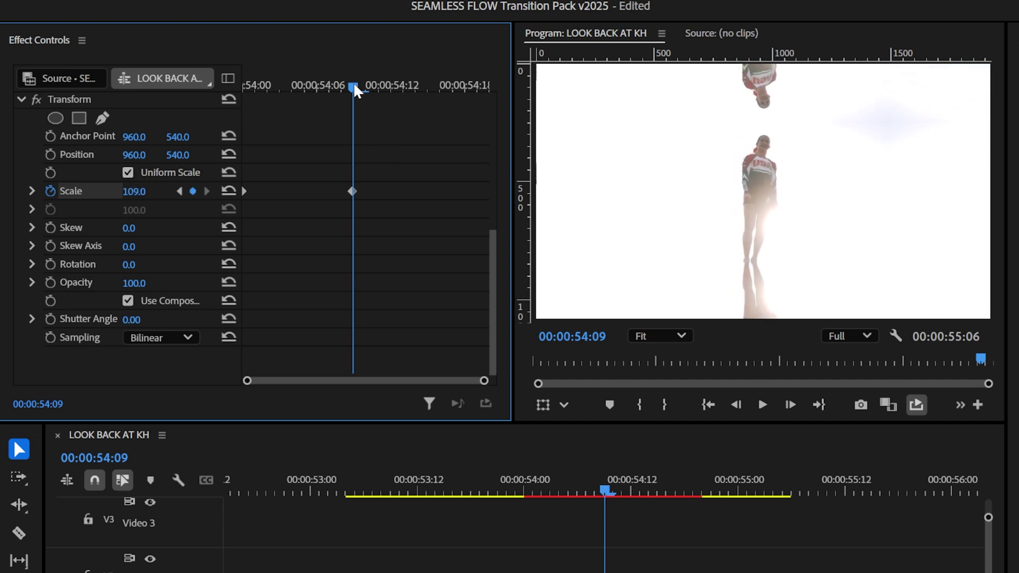
left_click_drag(355, 89, 365, 89)
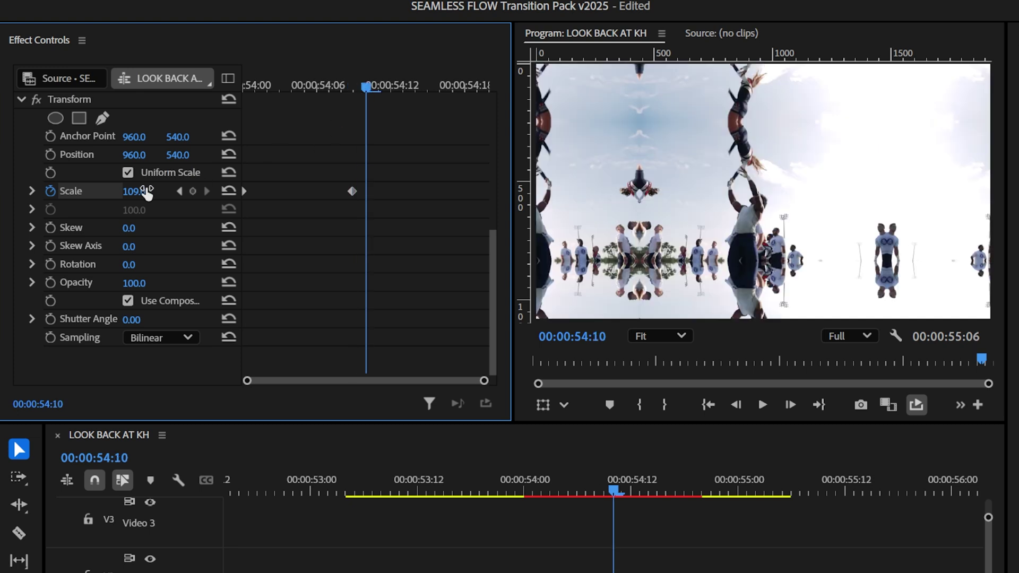
left_click_drag(133, 191, 214, 191)
Settle the scale at 200 at 54:18 and select all the scale keyframes.
left_click_drag(367, 87, 471, 88)
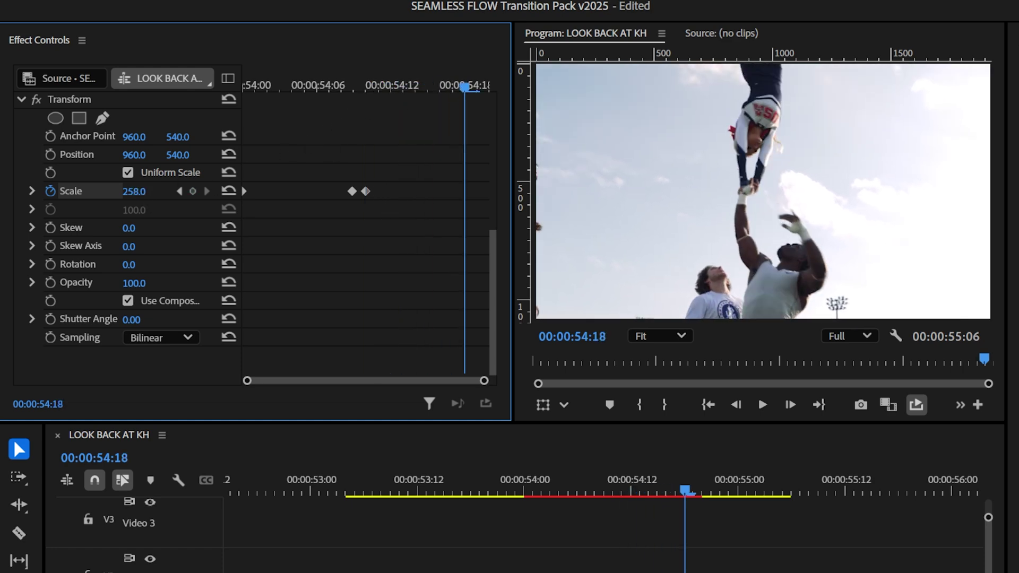
left_click(134, 191)
type("200")
key("Return")
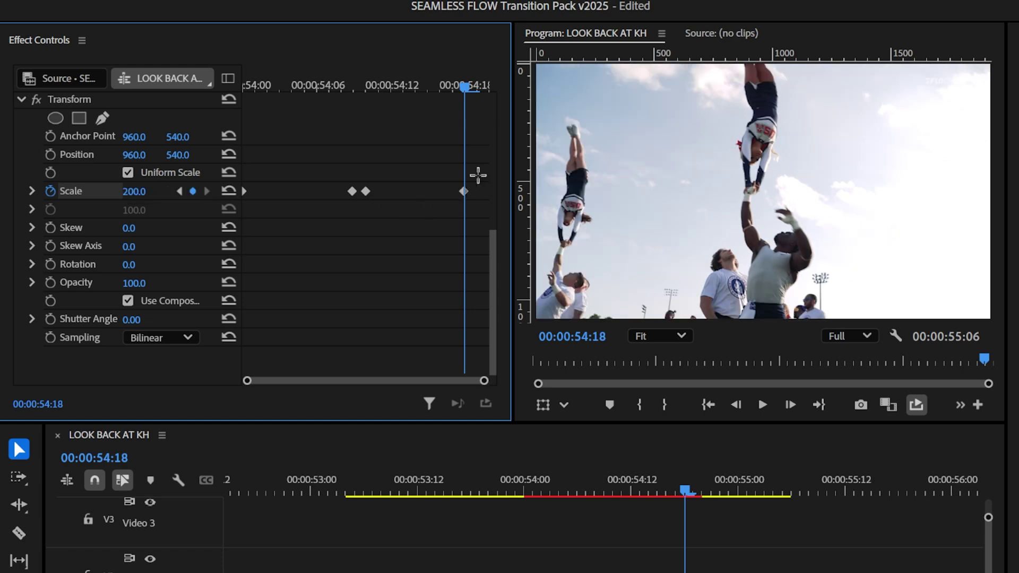
left_click_drag(477, 176, 318, 199)
Make the selected scale keyframes Bezier and play back the zoom from 53:17.
right_click(351, 192)
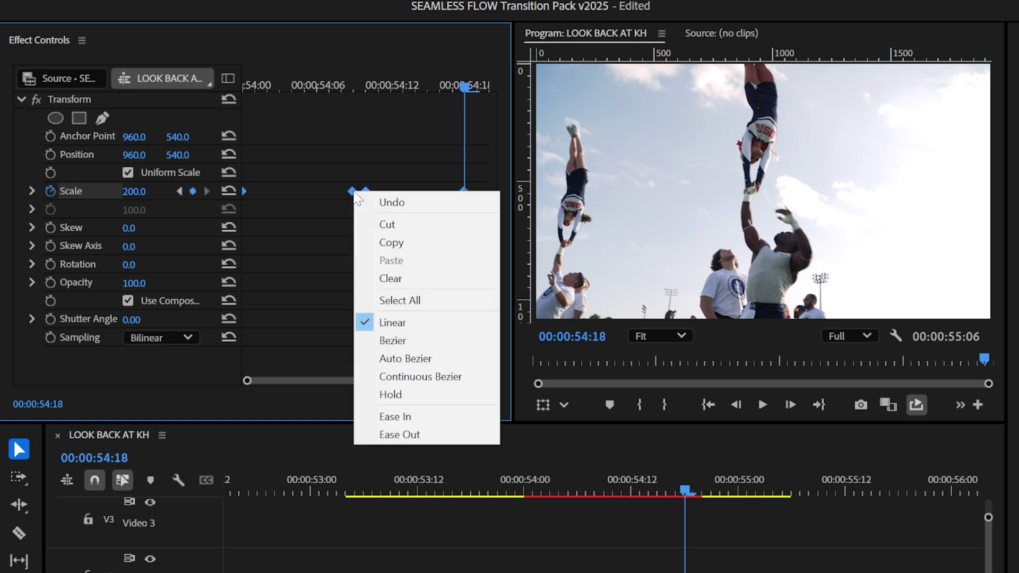
left_click(426, 340)
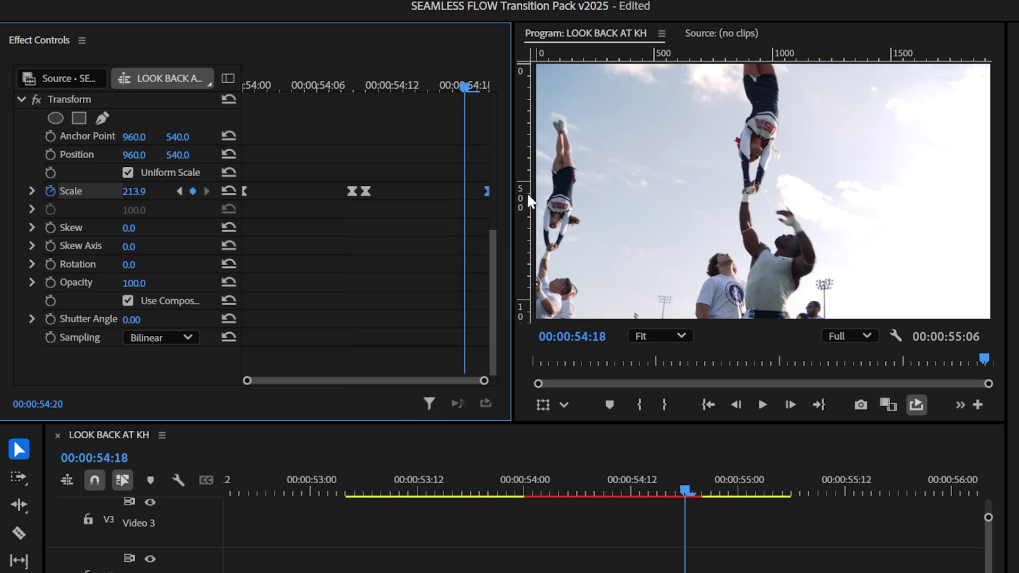
left_click(464, 492)
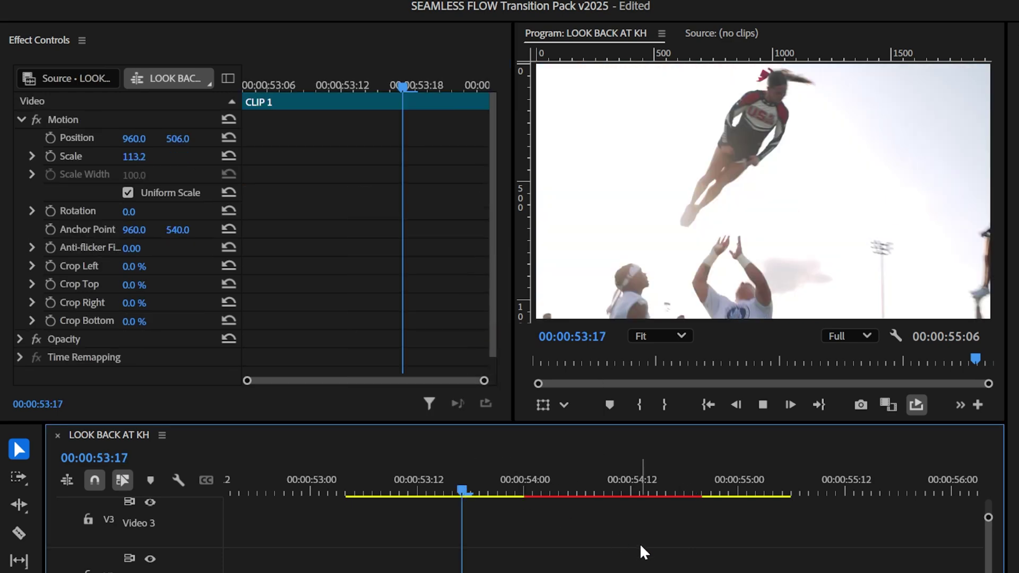
key("space")
key("space")
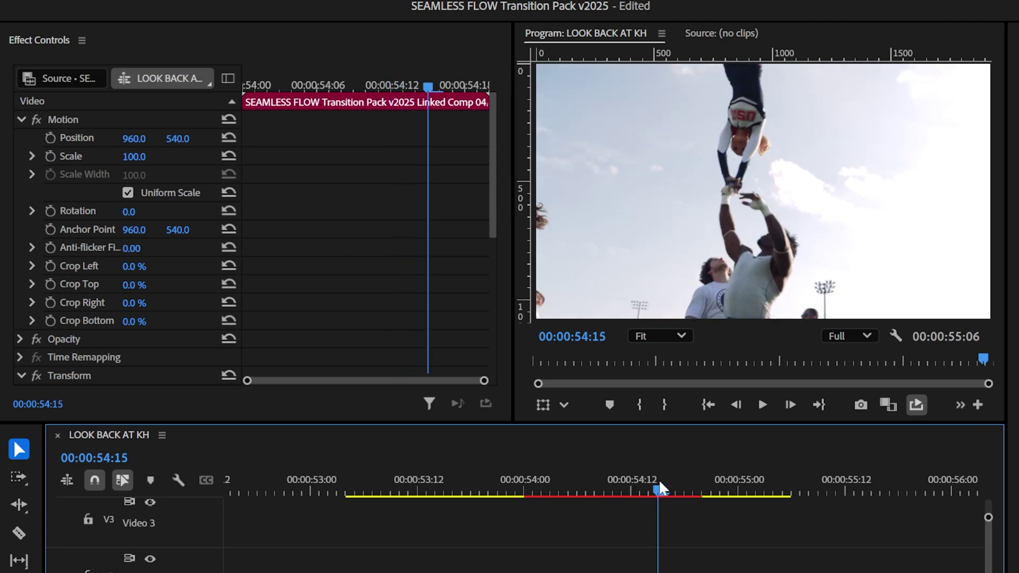
Shape the scale graph's Bezier handles to ease out, steepen into the zoom and flatten the tail.
scroll(360, 241, "down", 10)
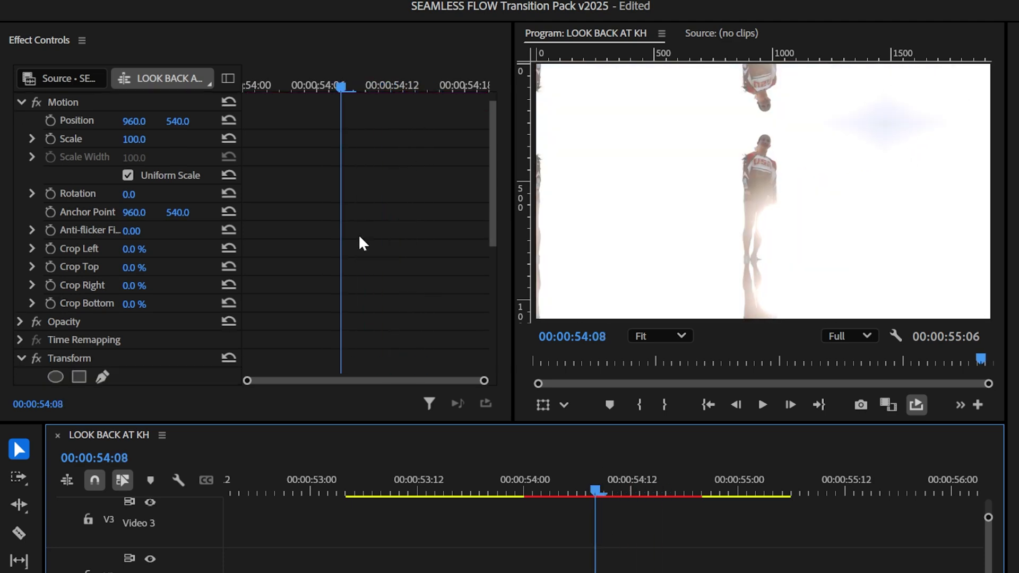
left_click(34, 206)
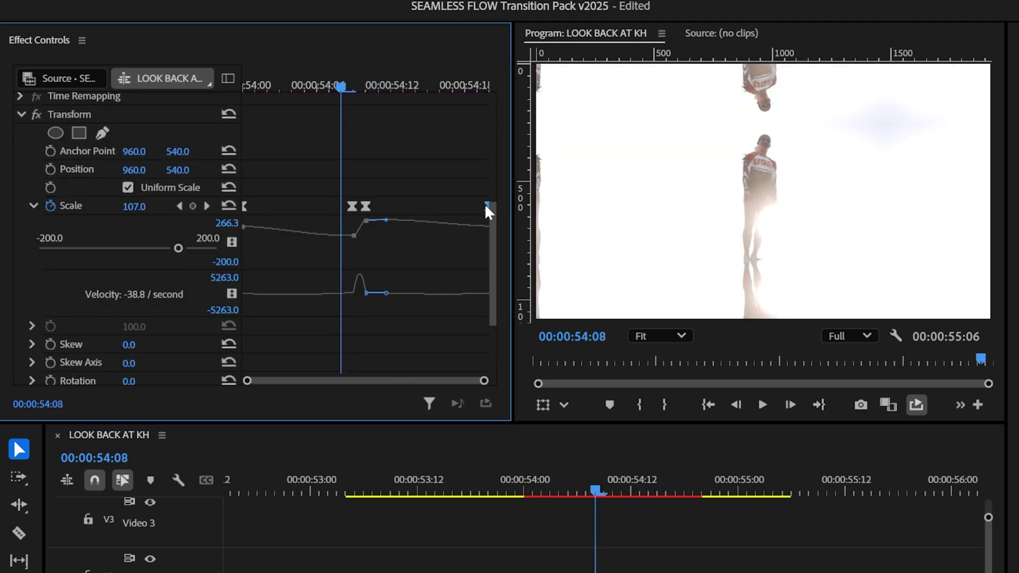
left_click_drag(485, 206, 481, 206)
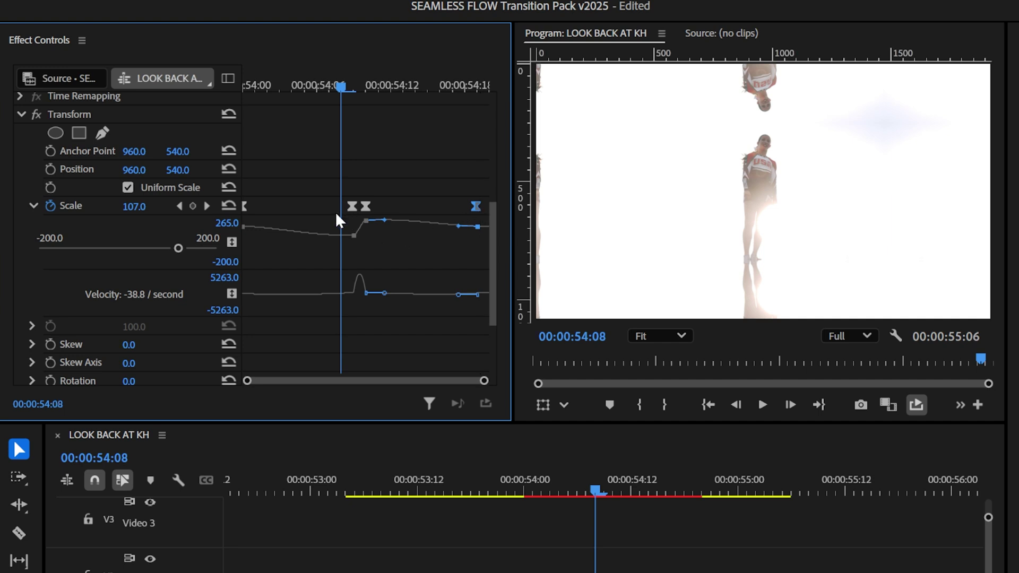
left_click(247, 206)
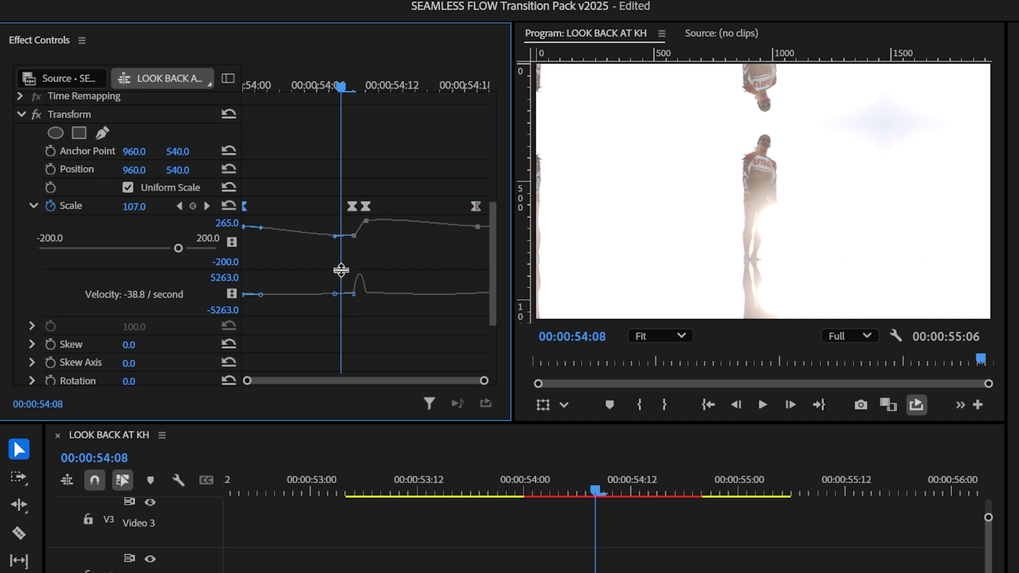
left_click_drag(341, 271, 341, 381)
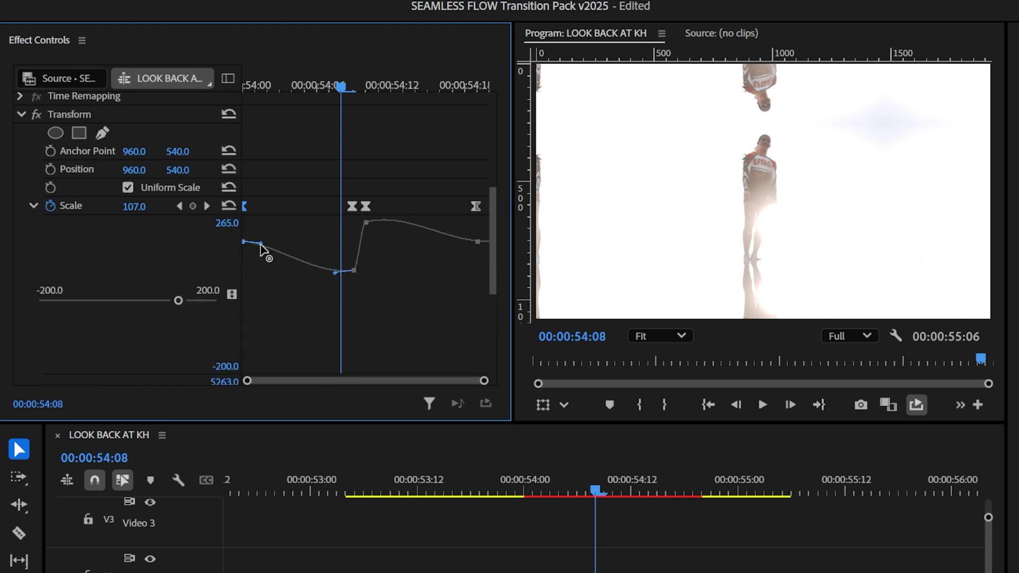
left_click_drag(261, 245, 304, 244)
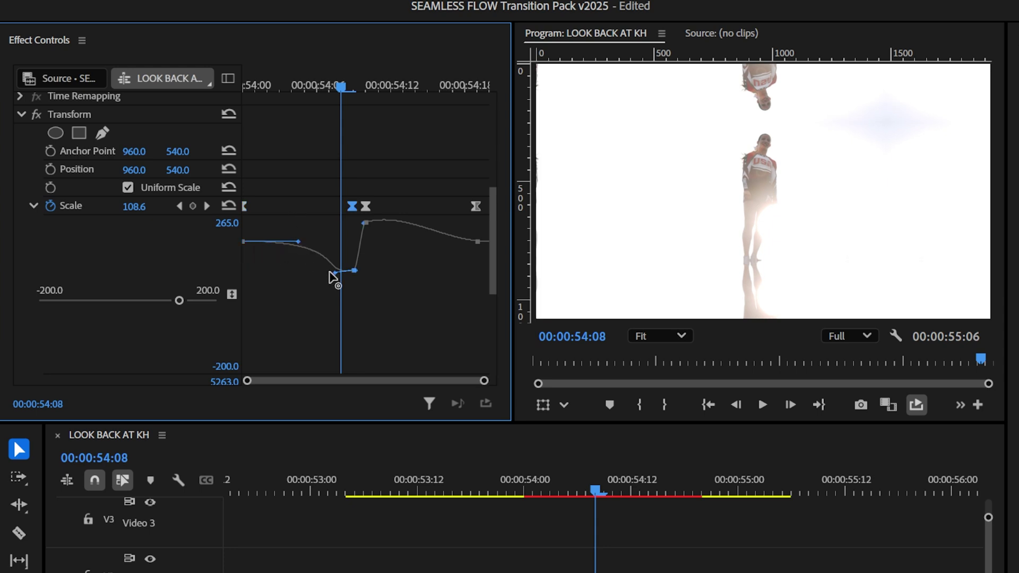
left_click_drag(333, 276, 349, 269)
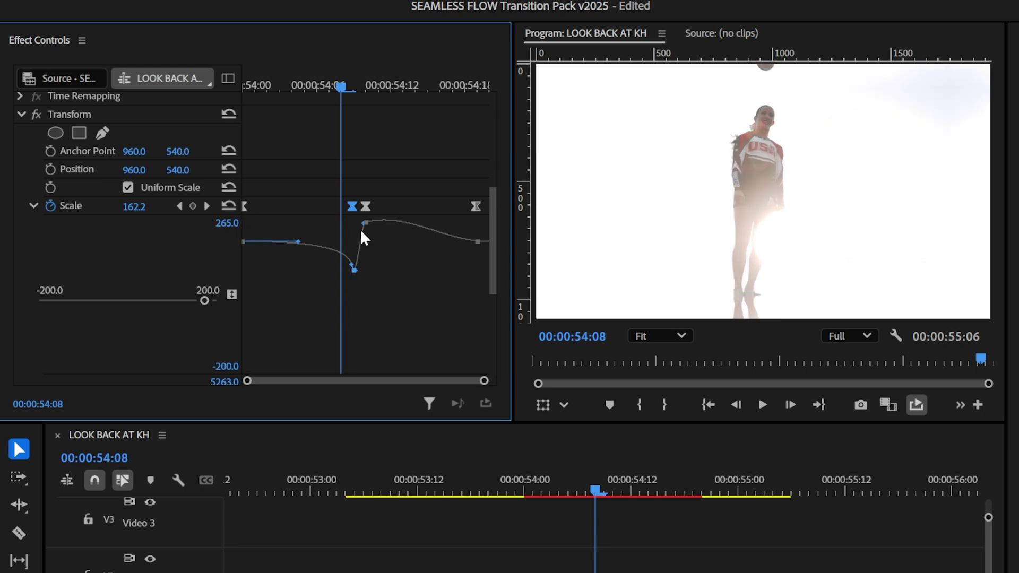
left_click_drag(459, 241, 421, 241)
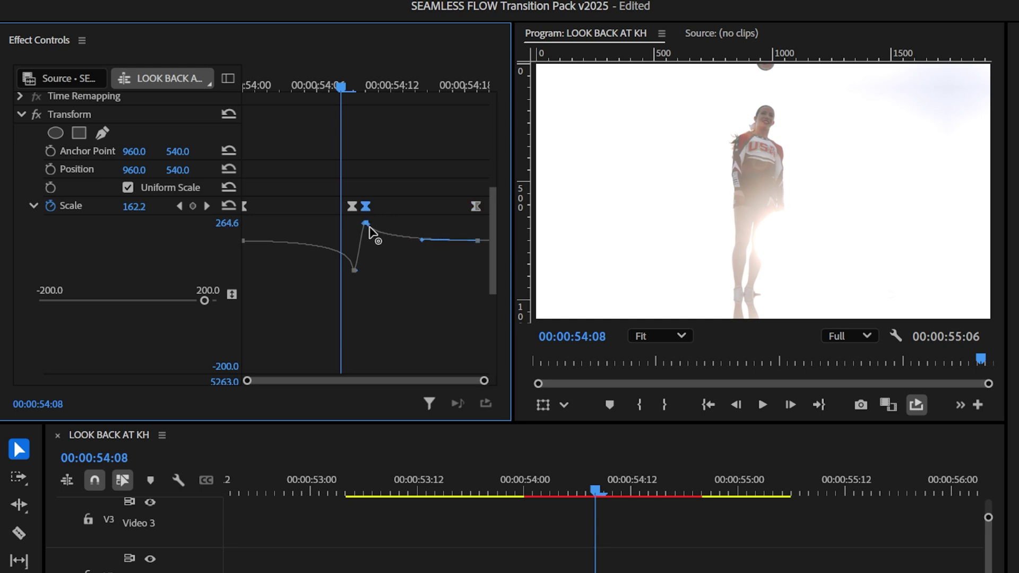
Preview the eased zoom and park the playhead at 54:09 in the transition clip.
left_click(491, 484)
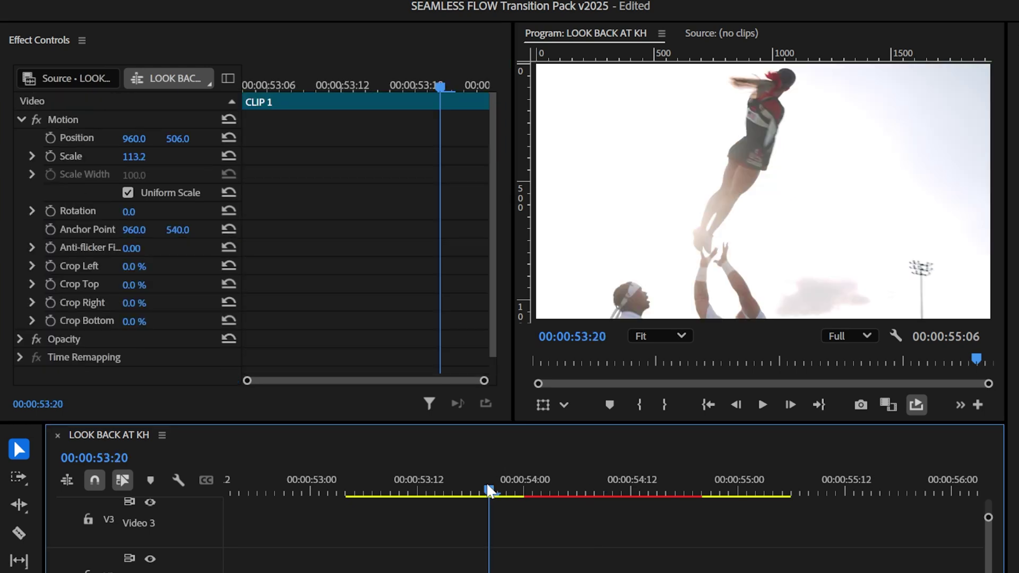
key("space")
left_click(537, 480)
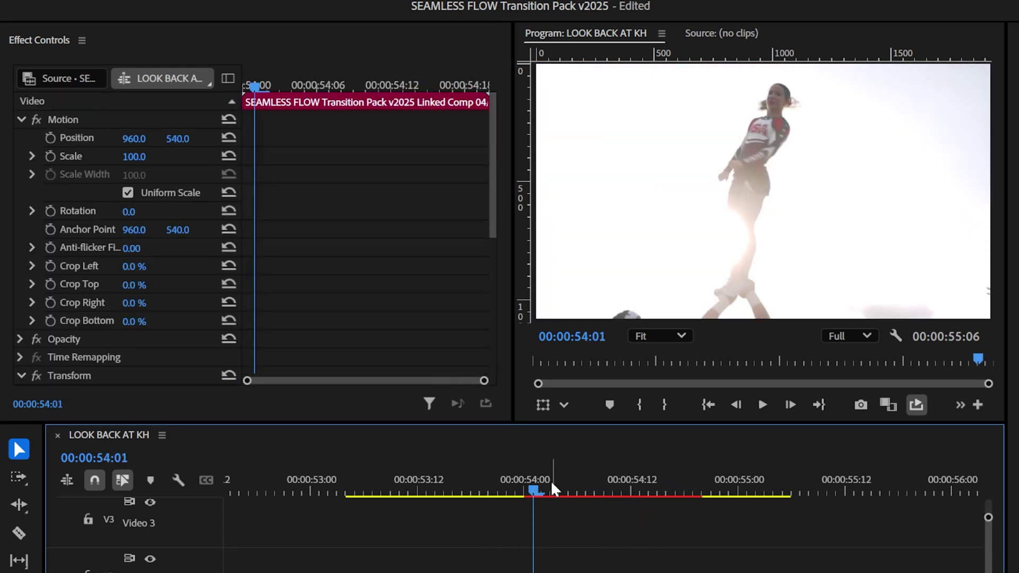
left_click(620, 487)
left_click_drag(619, 487, 607, 488)
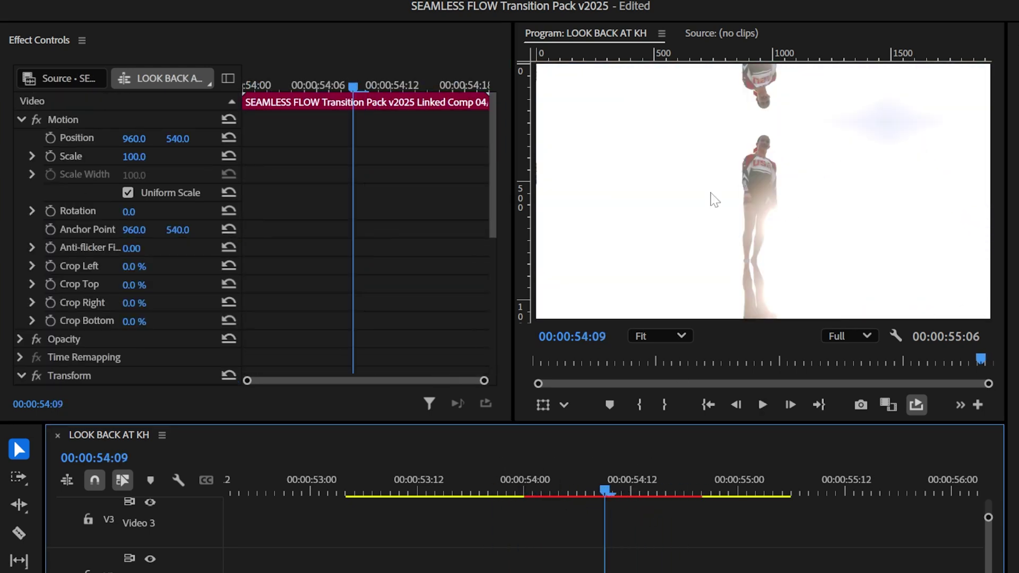
Turn off the composition's shutter angle and give Transform a 180 shutter angle.
scroll(452, 257, "down", 3)
scroll(364, 326, "down", 8)
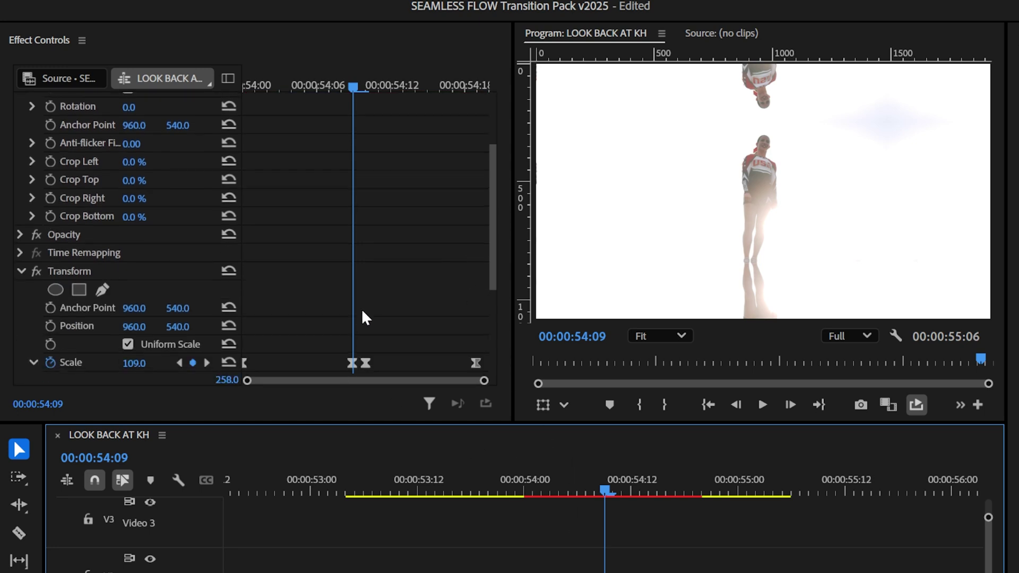
left_click(127, 301)
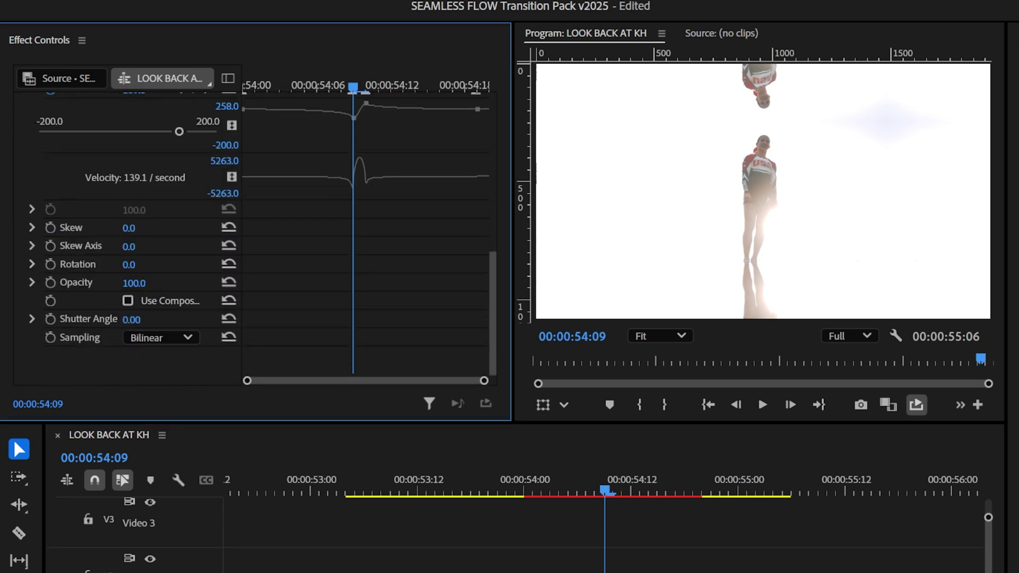
left_click(133, 319)
type("180")
key("Return")
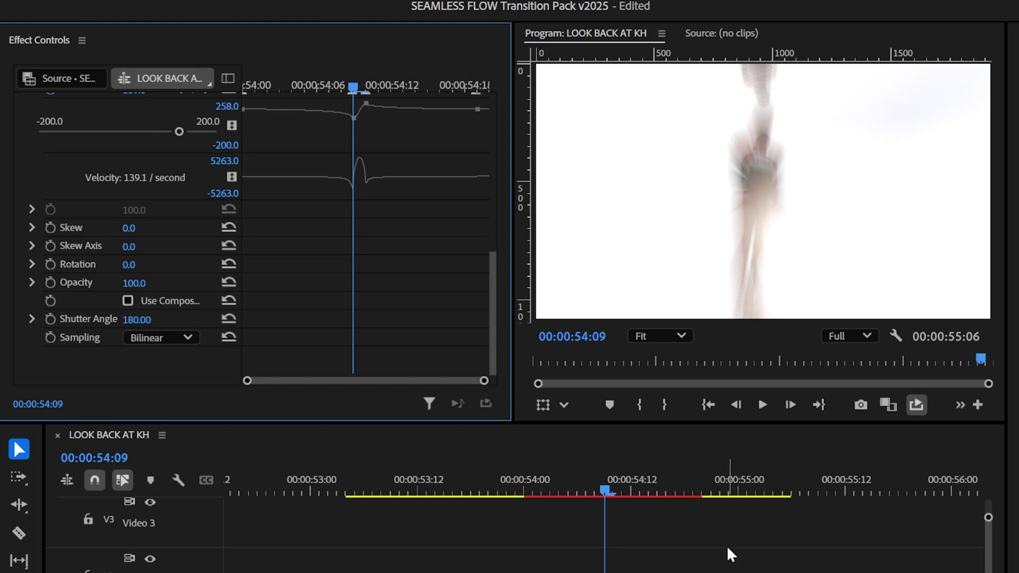
Replay the motion-blurred transition from 53:14 and 54:03, then select the scale keyframe.
left_click(450, 480)
key("space")
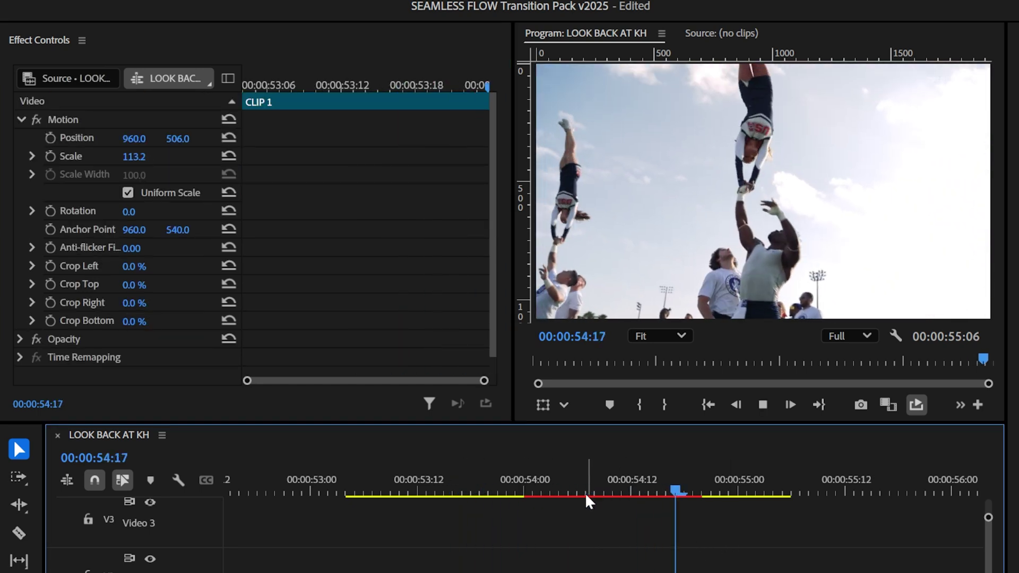
left_click(513, 480)
left_click(552, 479)
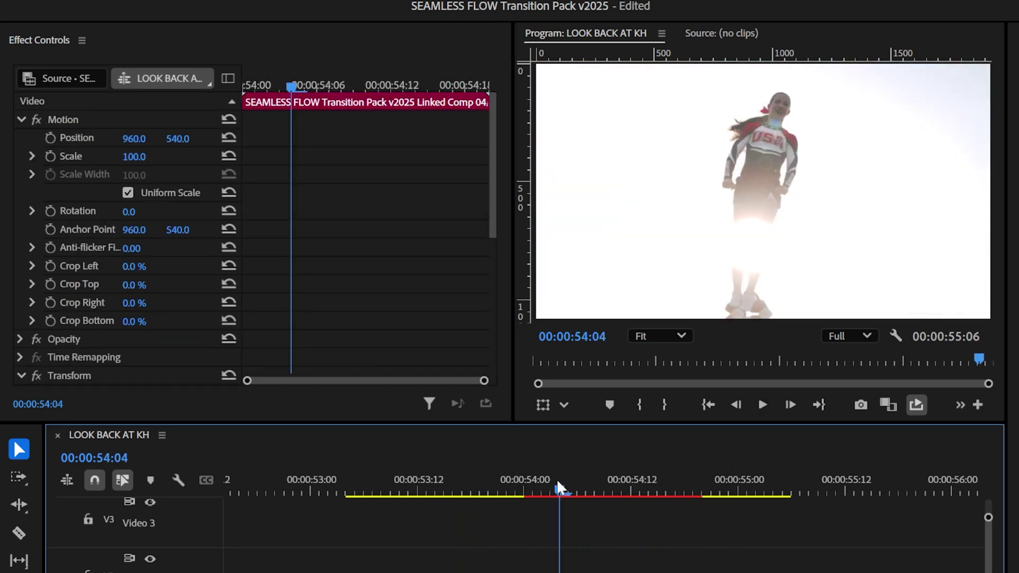
key("space")
scroll(410, 301, "down", 5)
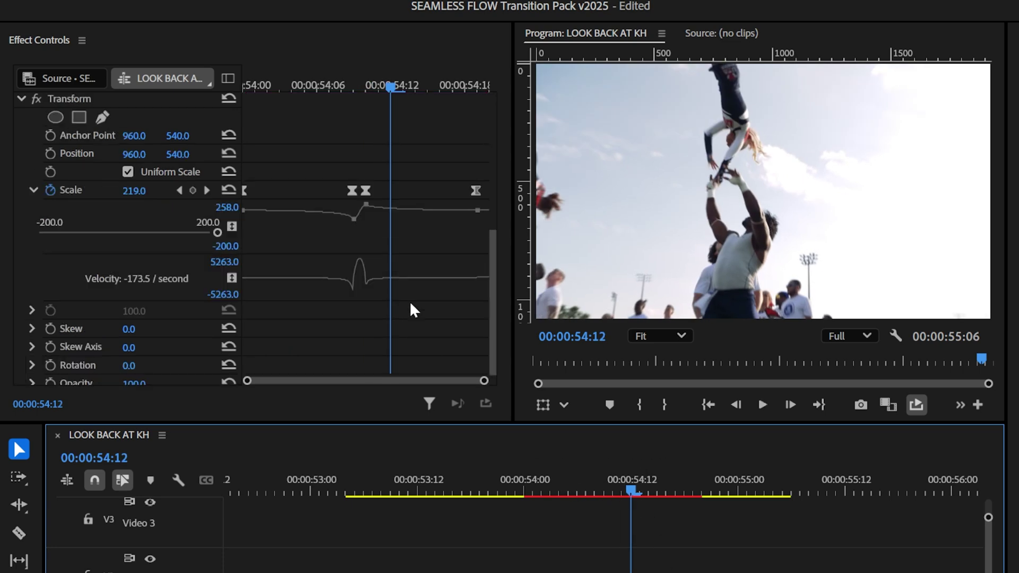
left_click(353, 192)
scroll(346, 267, "up", 4)
scroll(346, 269, "up", 1)
Save the Transform effect as a Scale-type preset named 'zoom out'.
right_click(104, 257)
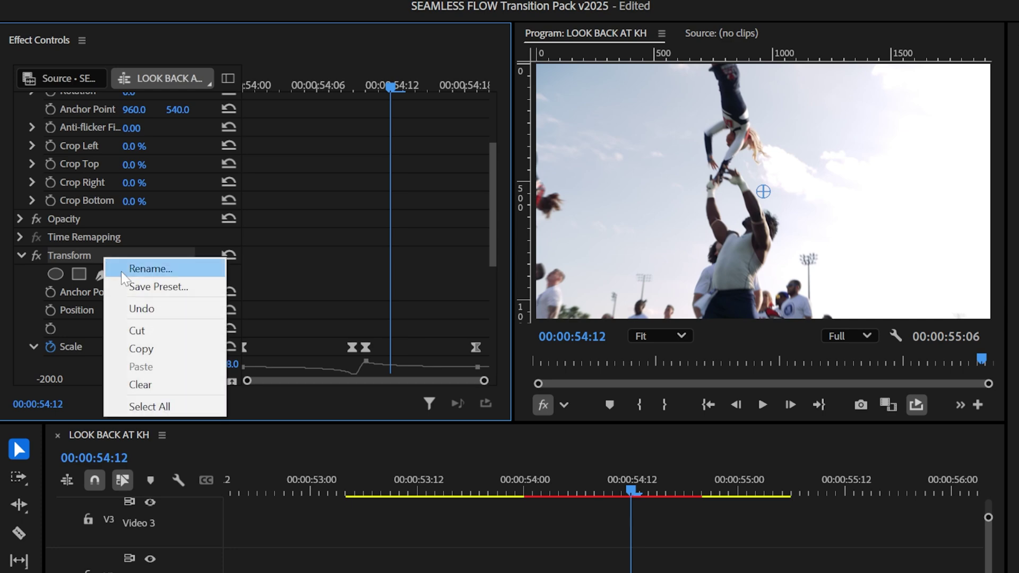
left_click(154, 287)
type("zoom out")
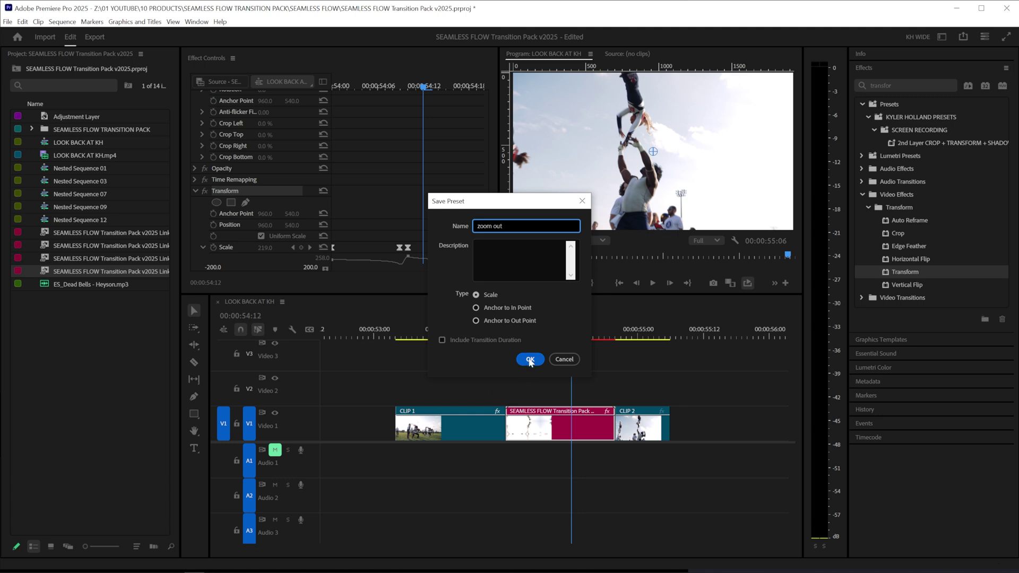
left_click(530, 360)
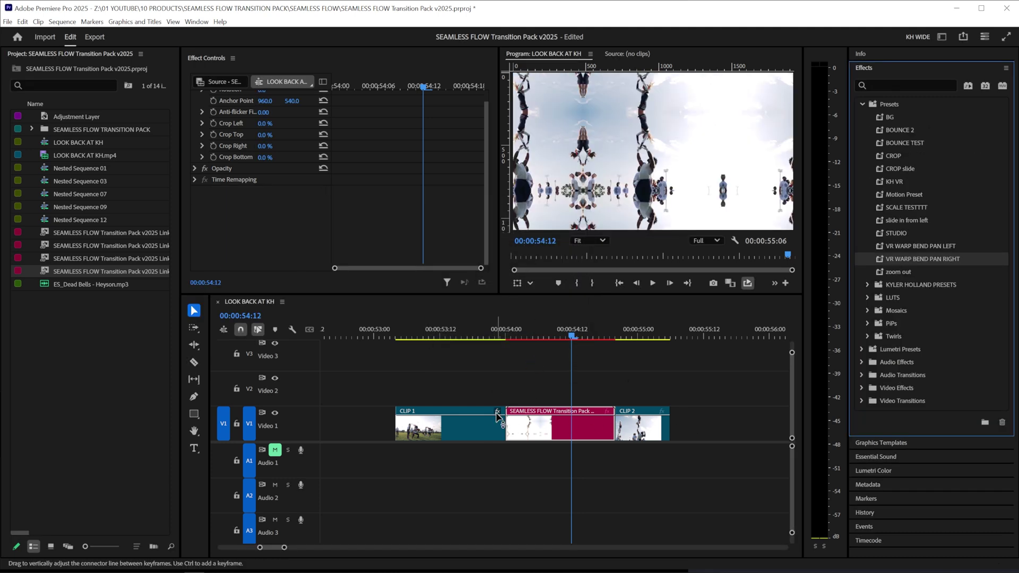
Drag the 'zoom out' preset onto the 00:00:54 transition clip and play it from 53:15.
left_click(903, 271)
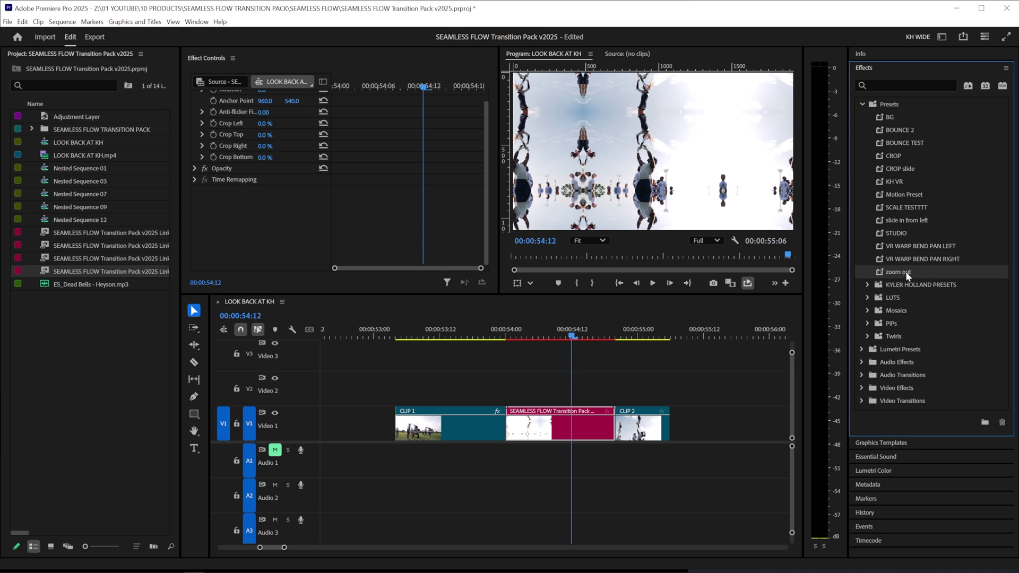
left_click_drag(910, 272, 565, 424)
left_click_drag(564, 334, 457, 333)
key("space")
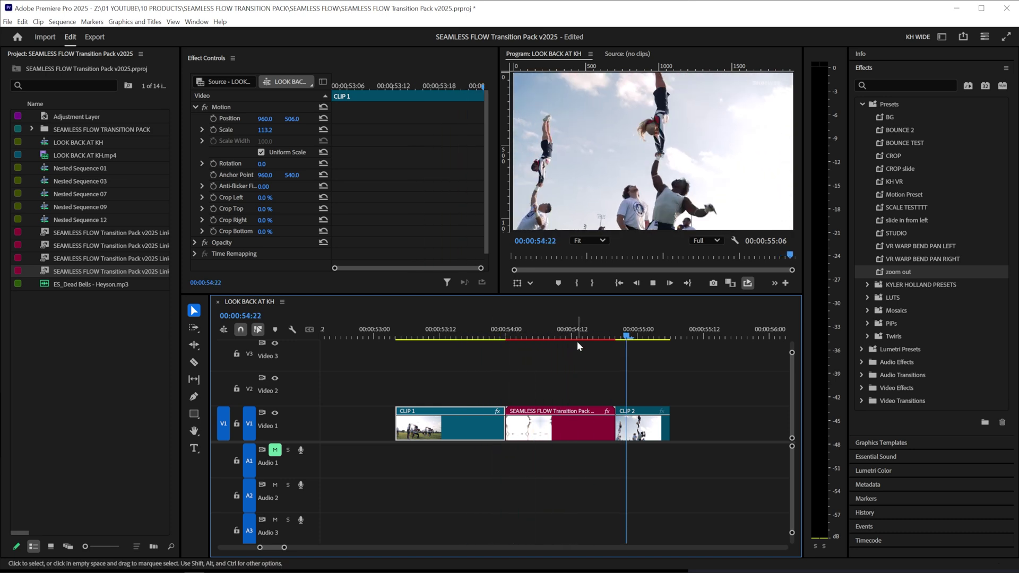